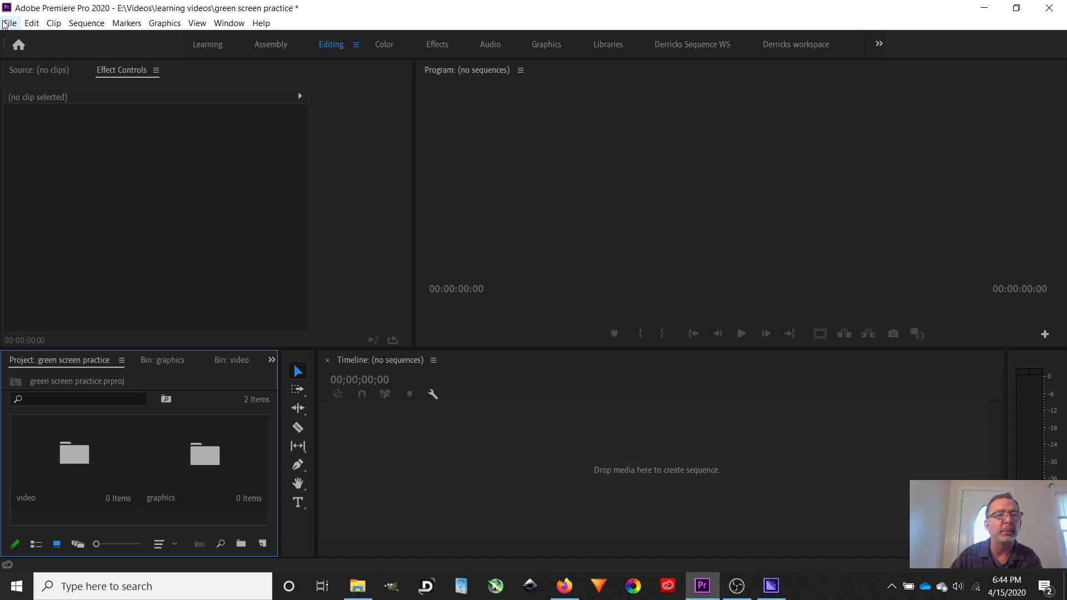
Step: Import the GS Risen video from the GS videos folder into the video bin
{"action": "left_click", "coordinate": [68, 458]}
{"action": "double_click", "coordinate": [62, 457]}
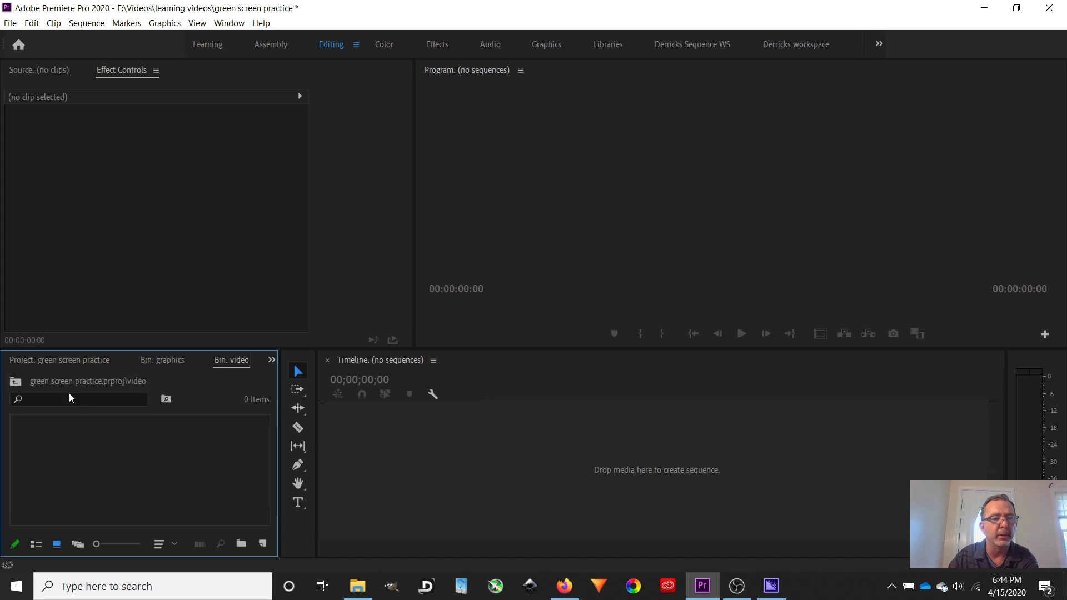
{"action": "left_click", "coordinate": [10, 24]}
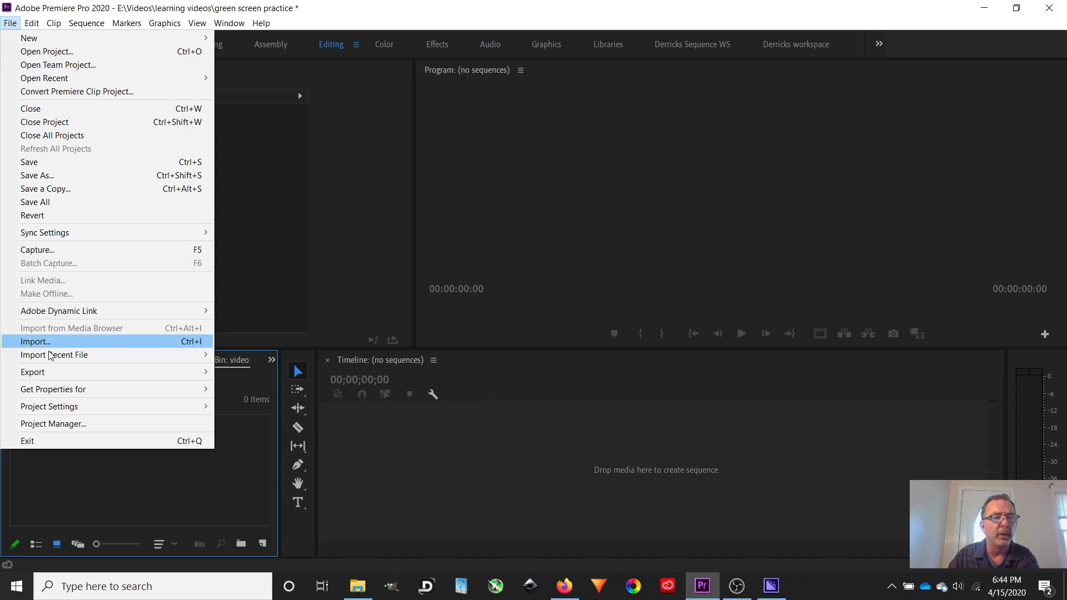
{"action": "left_click", "coordinate": [185, 341]}
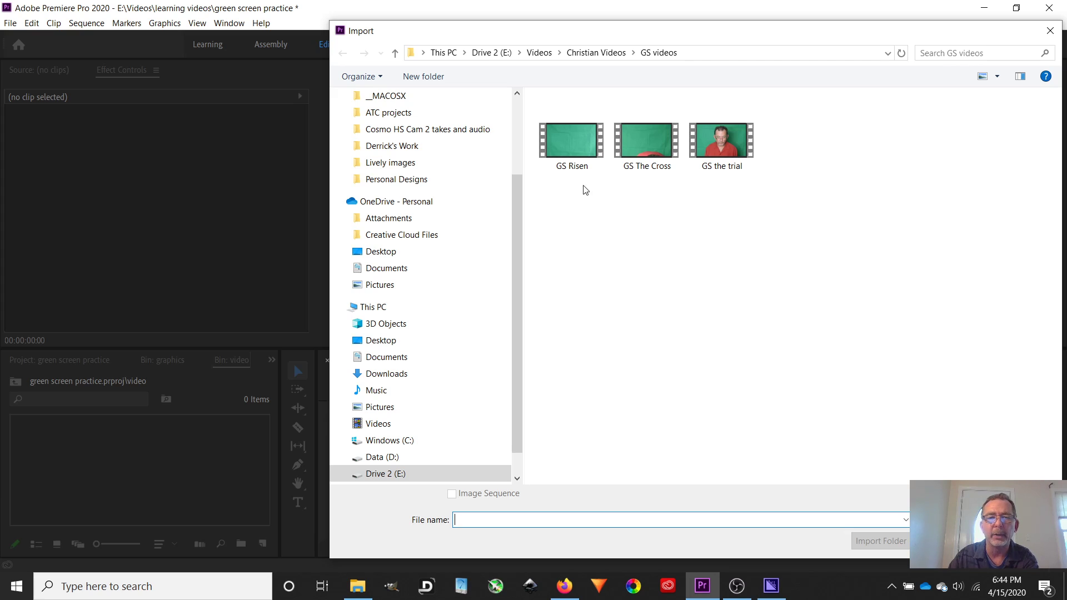
{"action": "left_click", "coordinate": [572, 159]}
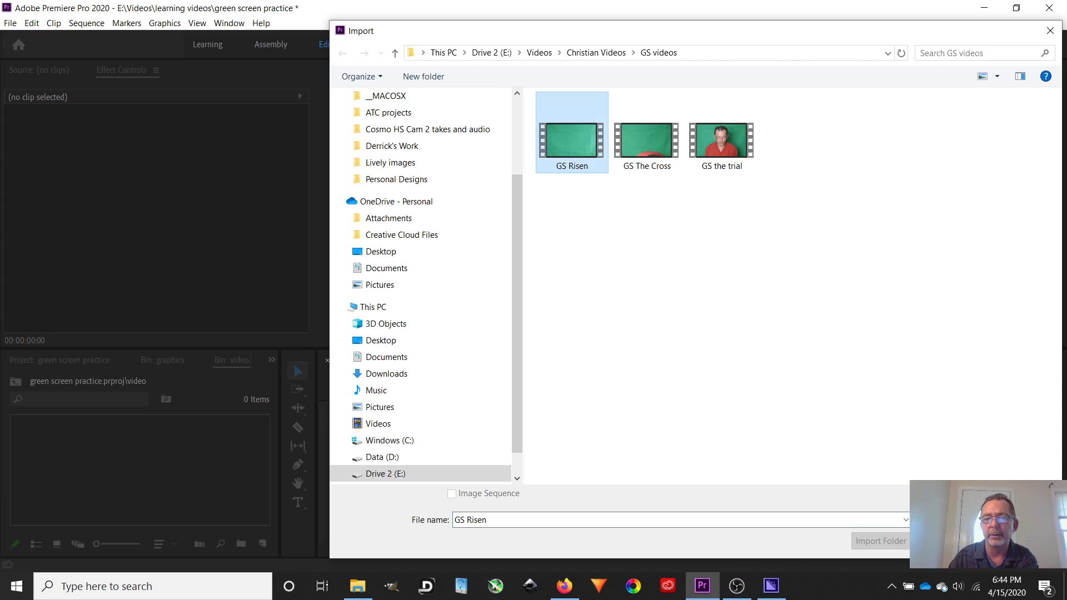
{"action": "left_click", "coordinate": [951, 542]}
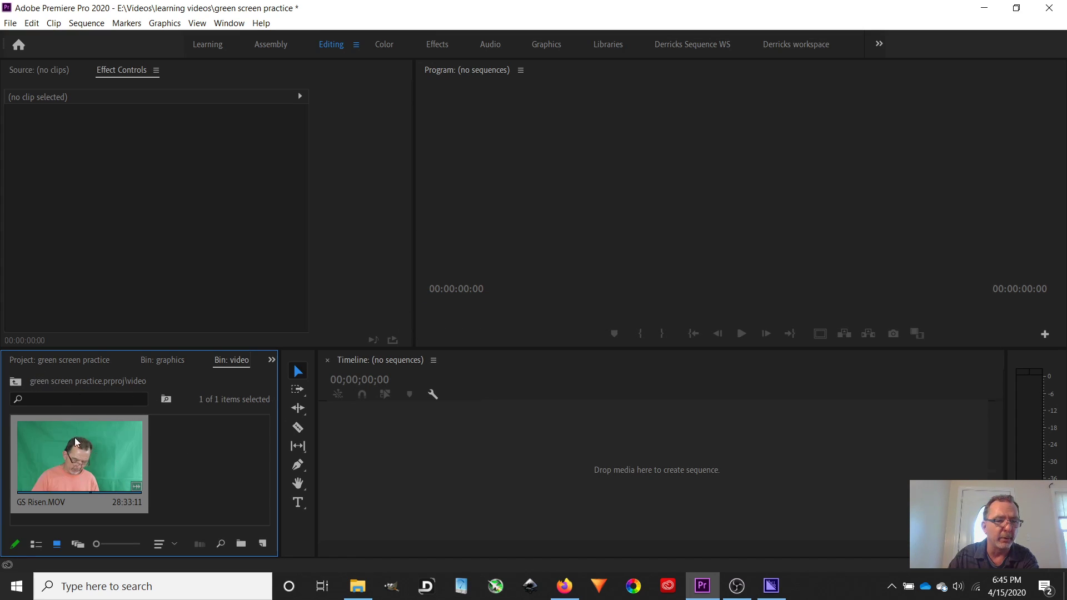
Step: Import the "He is risen videoscreen bg" image from Drive 2 (E:) > Videos > Christian Videos > Video Screen BG into the graphics bin
{"action": "left_click", "coordinate": [15, 382]}
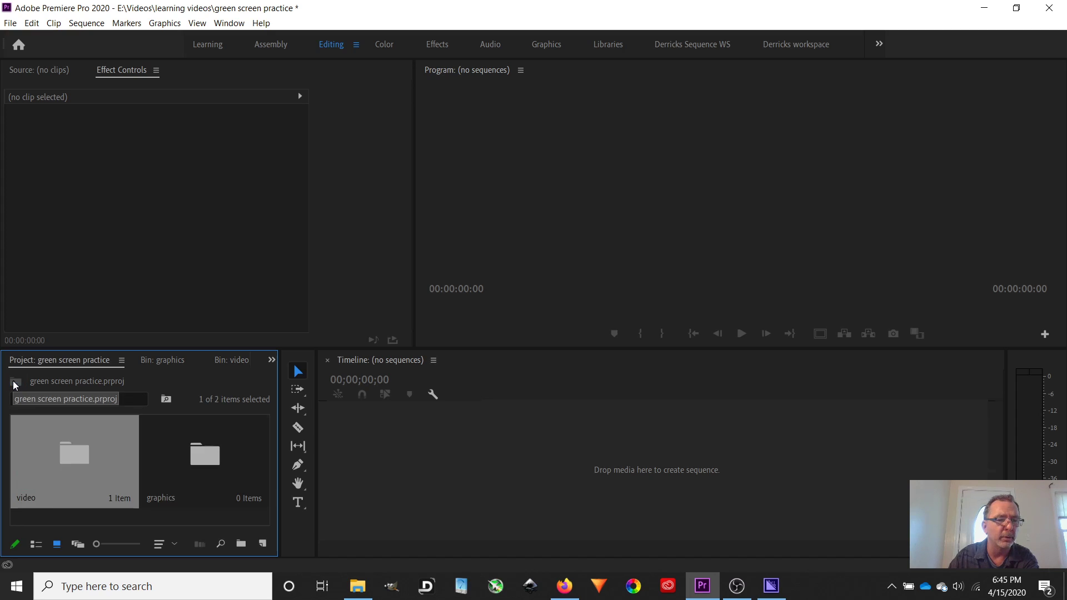
{"action": "double_click", "coordinate": [209, 460]}
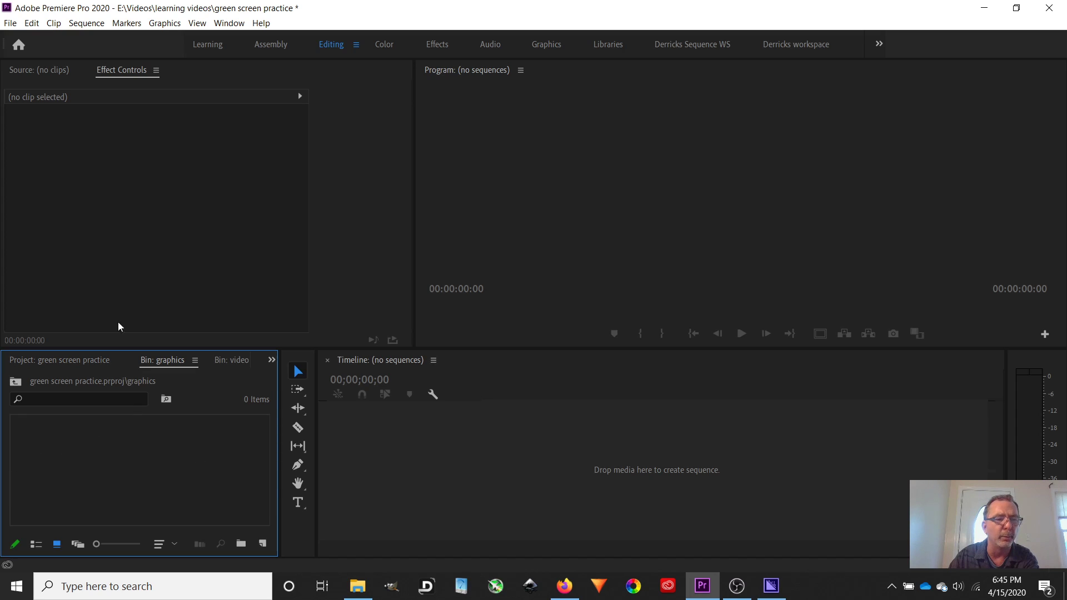
{"action": "left_click", "coordinate": [10, 24]}
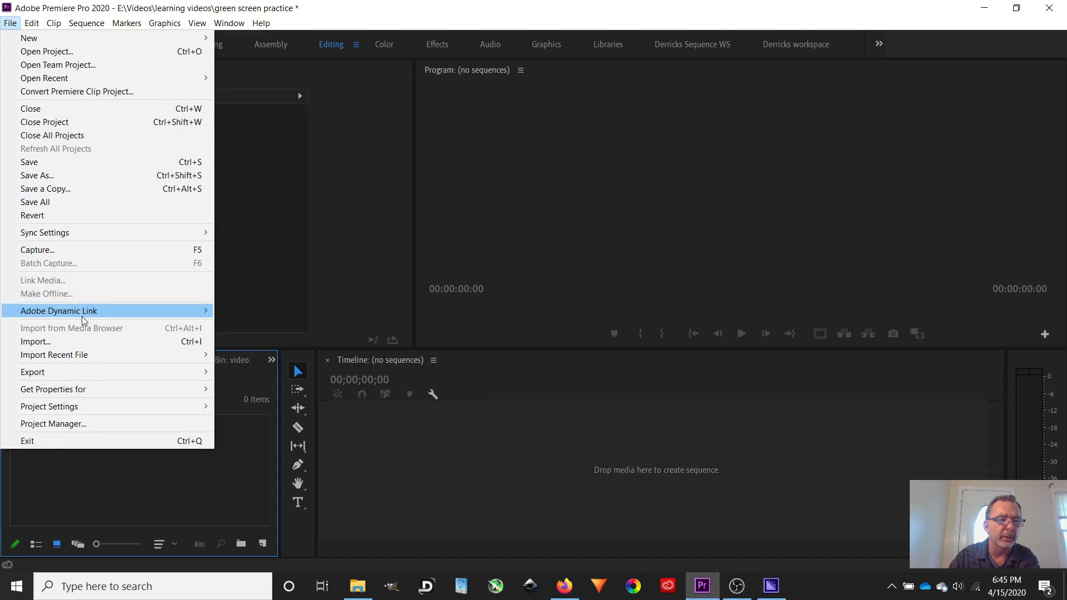
{"action": "left_click", "coordinate": [149, 341]}
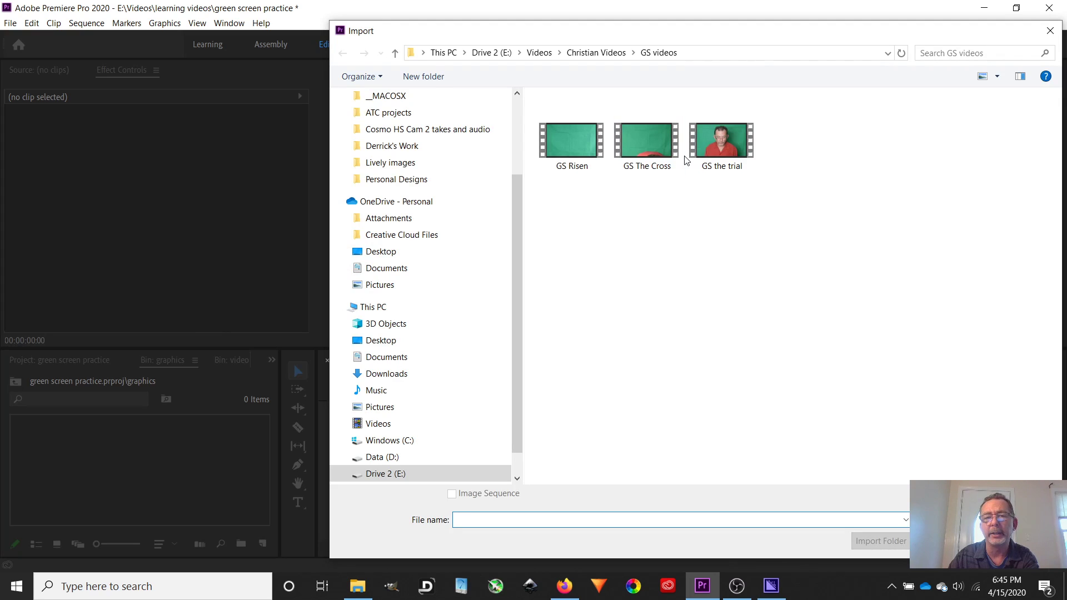
{"action": "left_click", "coordinate": [399, 474]}
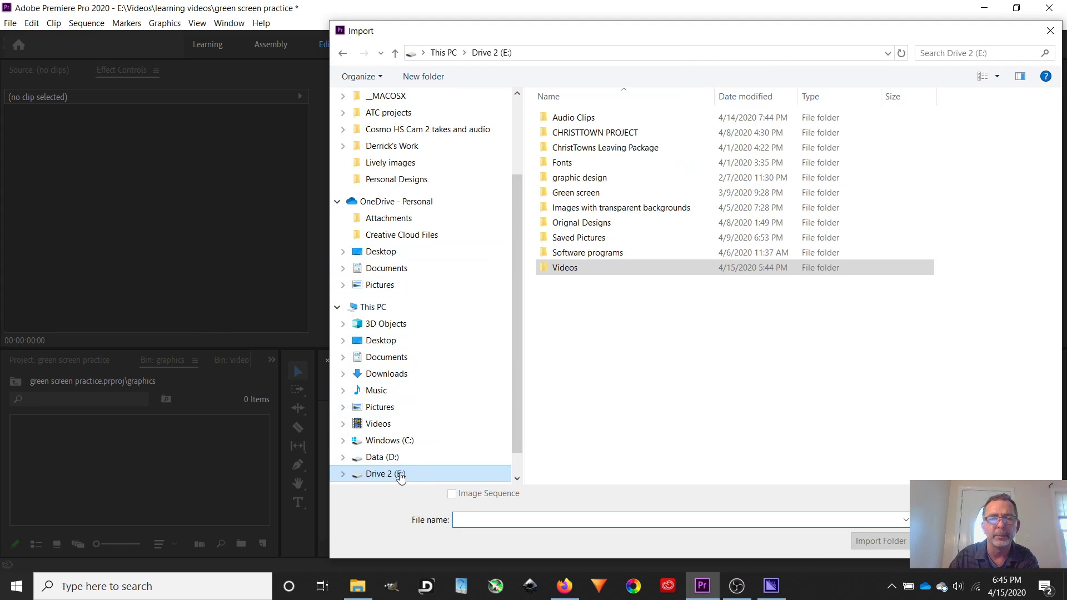
{"action": "double_click", "coordinate": [589, 272]}
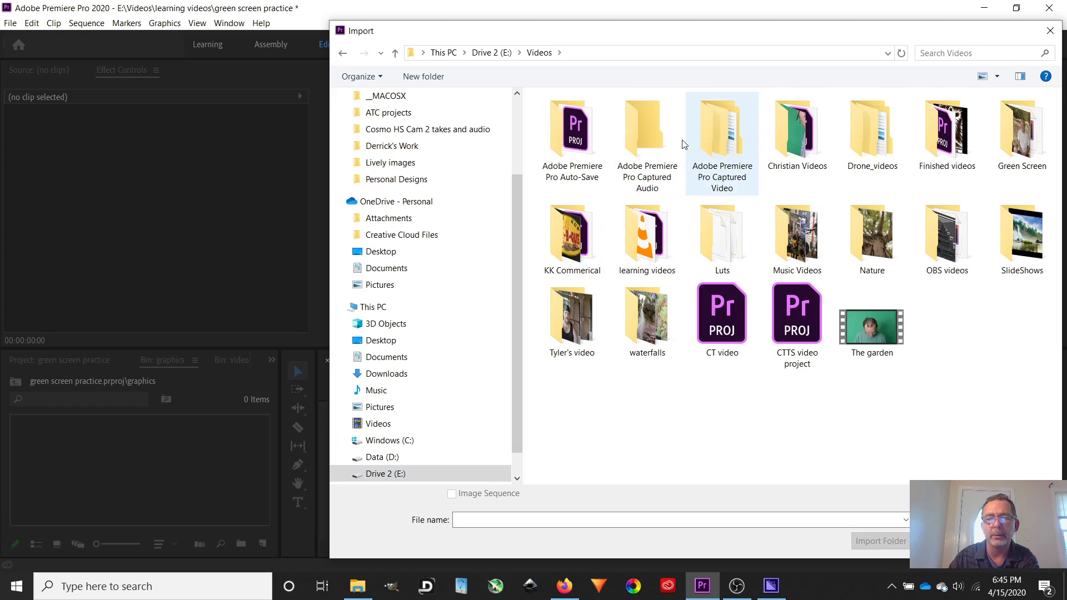
{"action": "left_click", "coordinate": [795, 144]}
{"action": "double_click", "coordinate": [794, 145]}
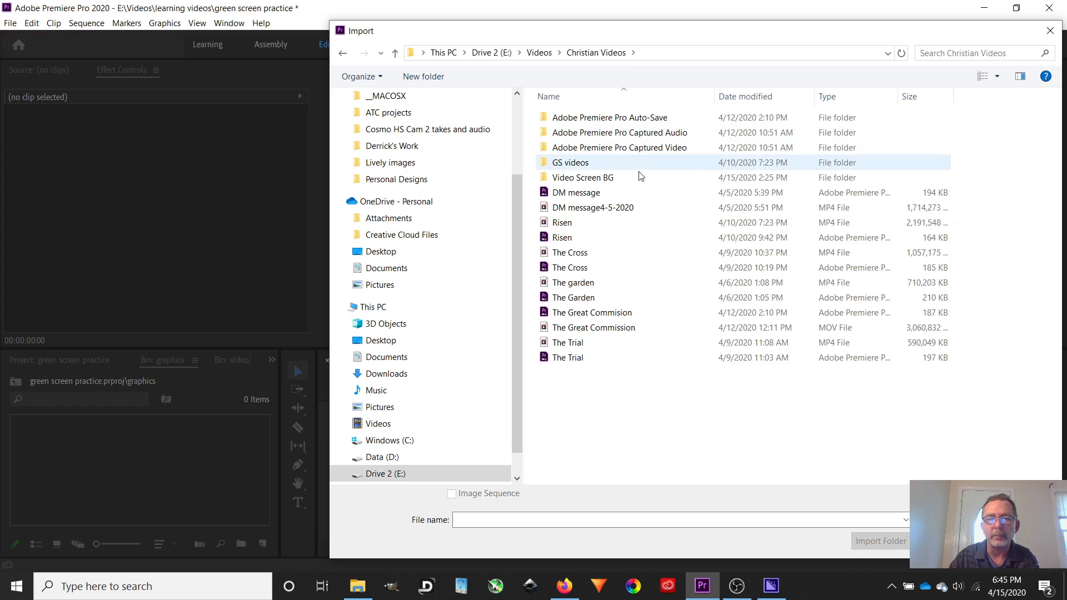
{"action": "double_click", "coordinate": [589, 178]}
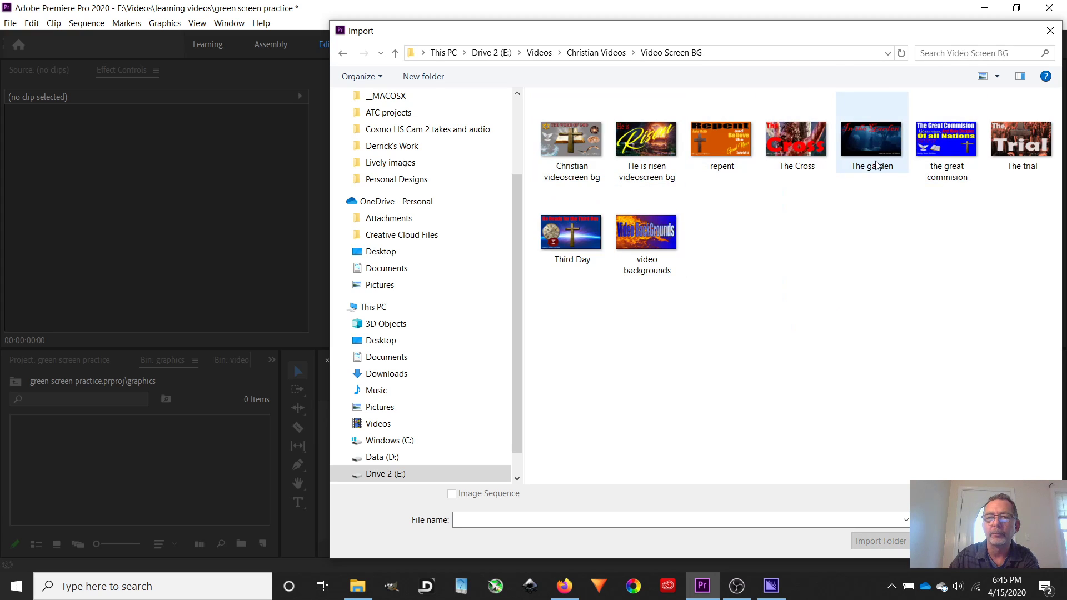
{"action": "left_click", "coordinate": [651, 146]}
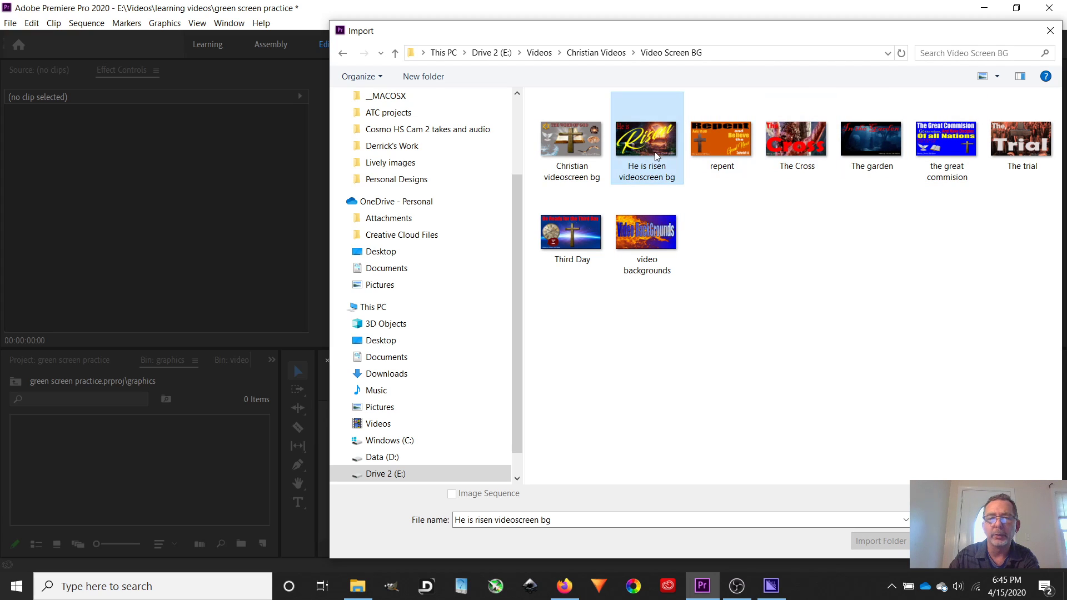
{"action": "double_click", "coordinate": [651, 146]}
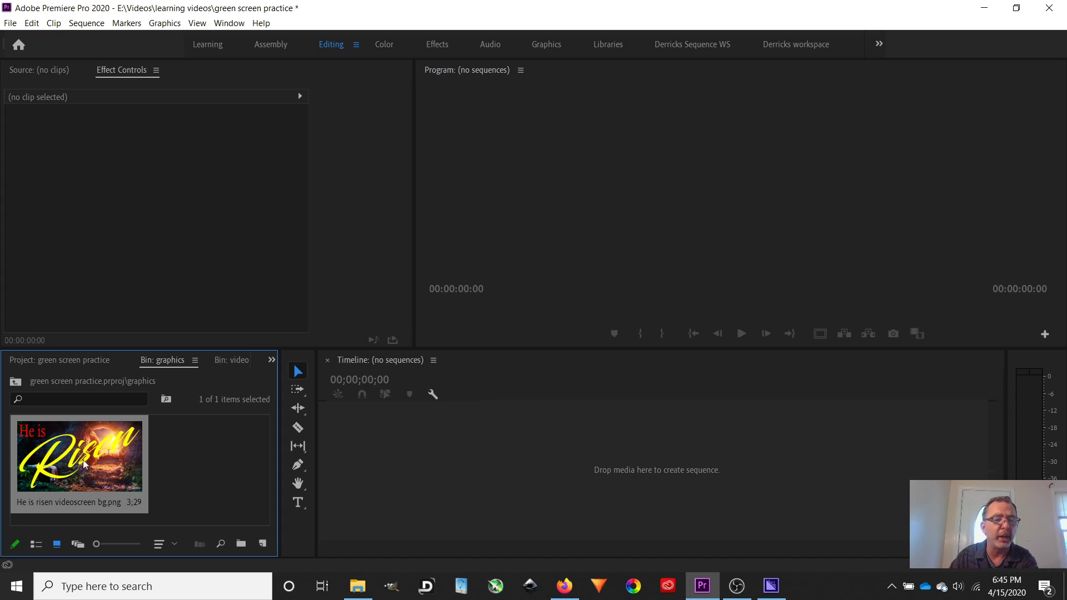
Step: Load GS Risen.MOV from the video bin into the Source monitor
{"action": "left_click", "coordinate": [15, 383]}
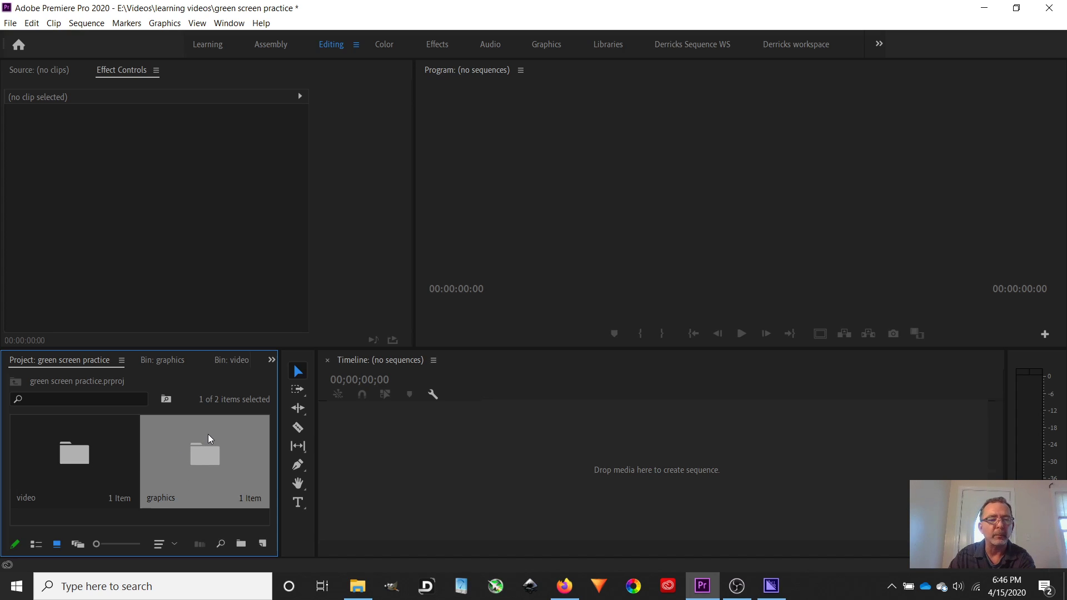
{"action": "double_click", "coordinate": [72, 450]}
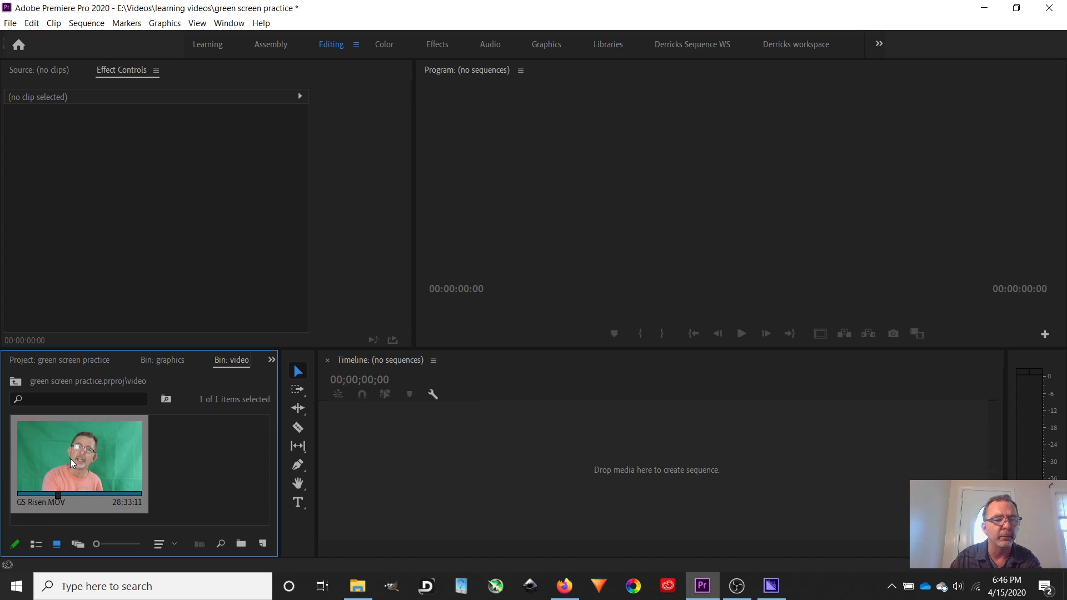
{"action": "left_click_drag", "start_coordinate": [70, 458], "coordinate": [125, 176]}
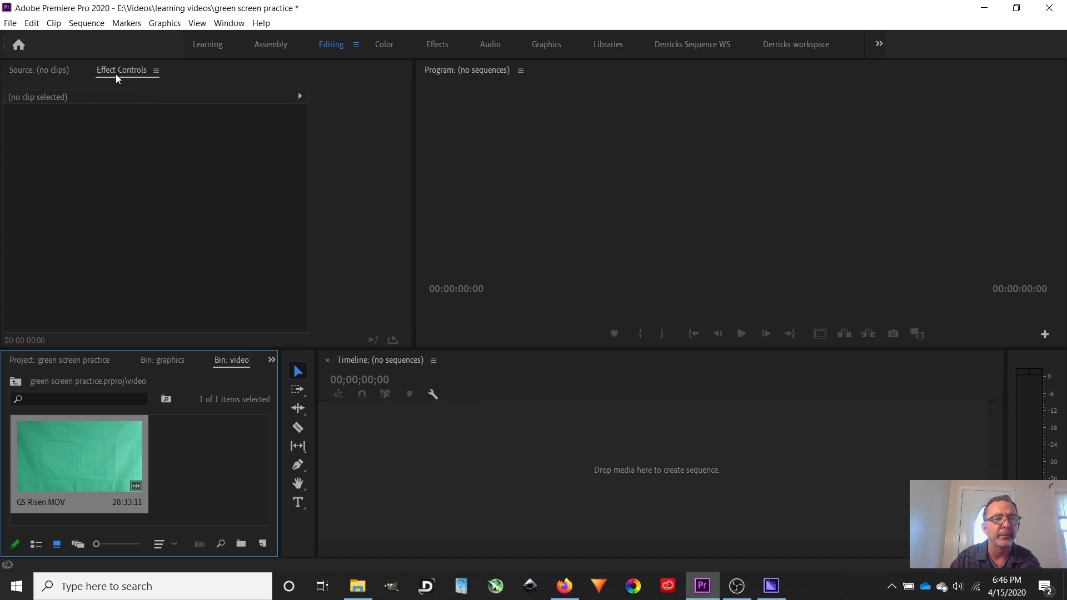
{"action": "left_click", "coordinate": [28, 71]}
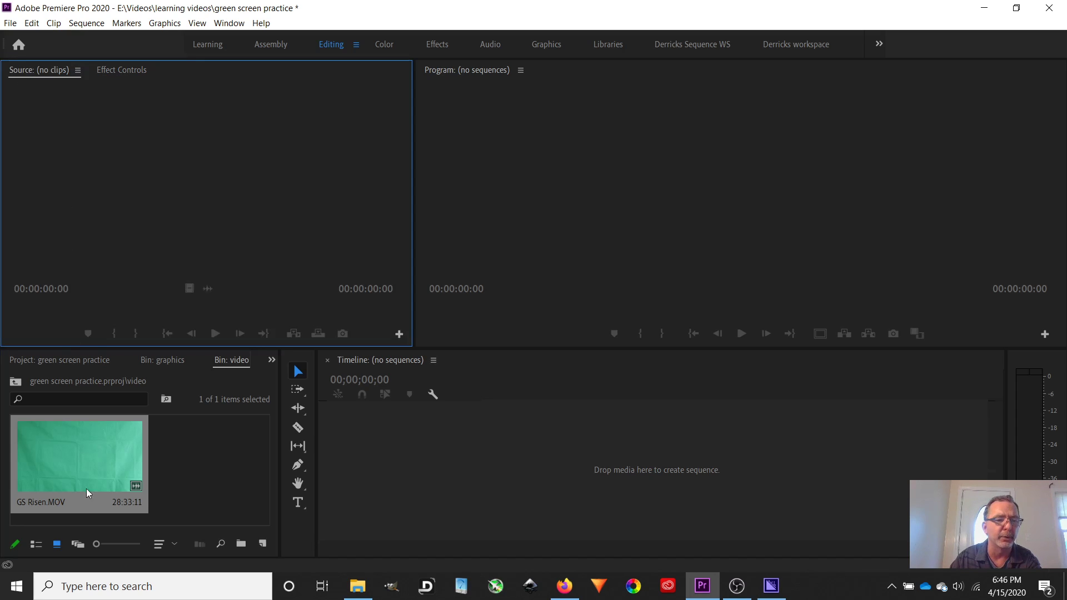
{"action": "left_click", "coordinate": [71, 455]}
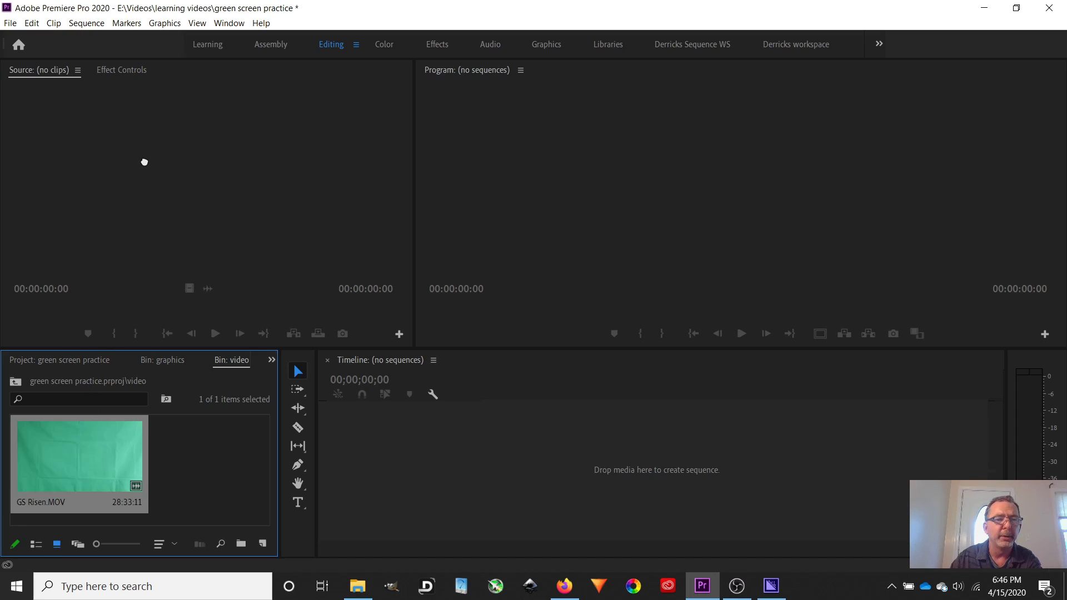
{"action": "left_click_drag", "start_coordinate": [143, 163], "coordinate": [146, 156]}
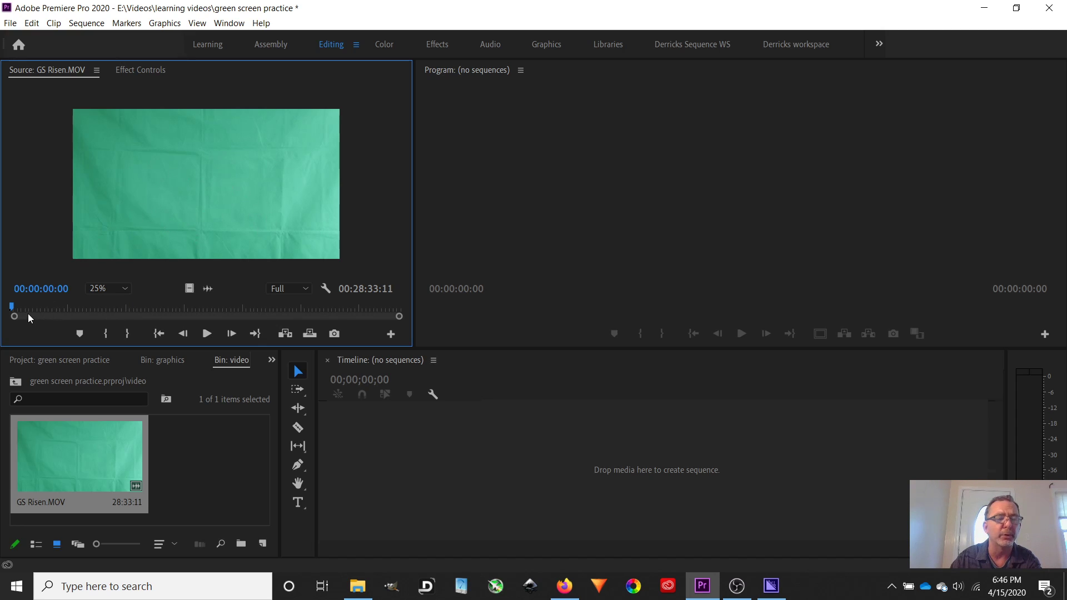
Step: Preview the start of GS Risen.MOV and mark its In point at 00:00:19:14
{"action": "left_click_drag", "start_coordinate": [11, 305], "coordinate": [17, 314]}
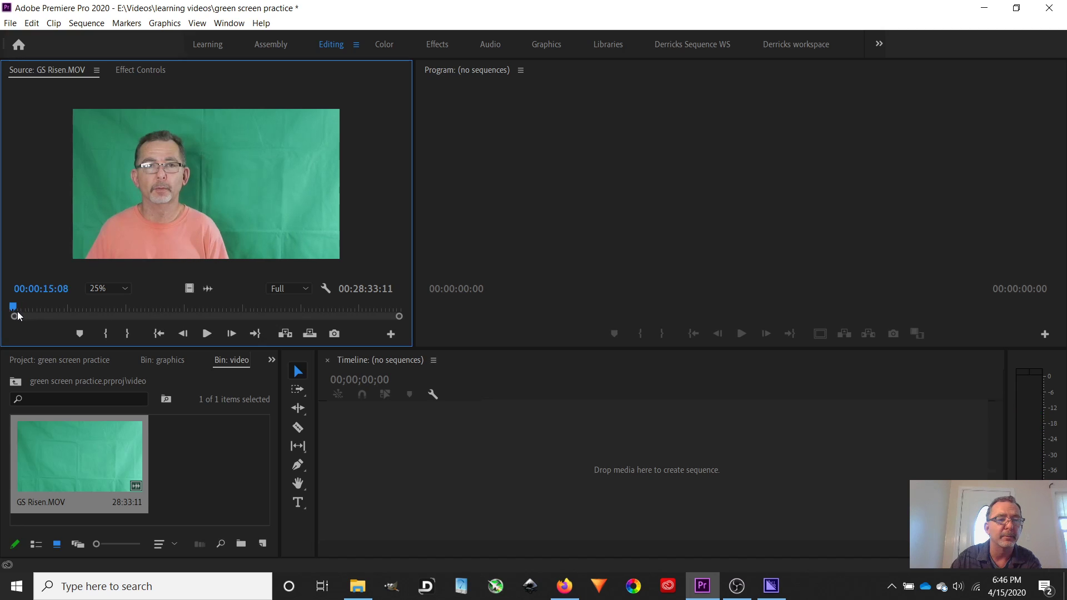
{"action": "left_click", "coordinate": [105, 335]}
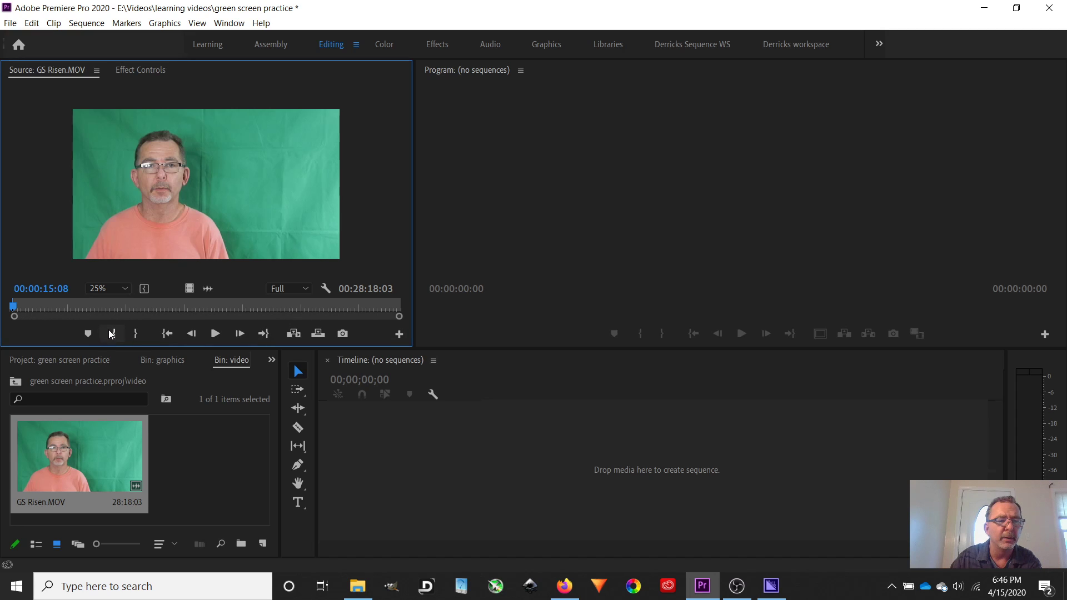
{"action": "left_click", "coordinate": [215, 334]}
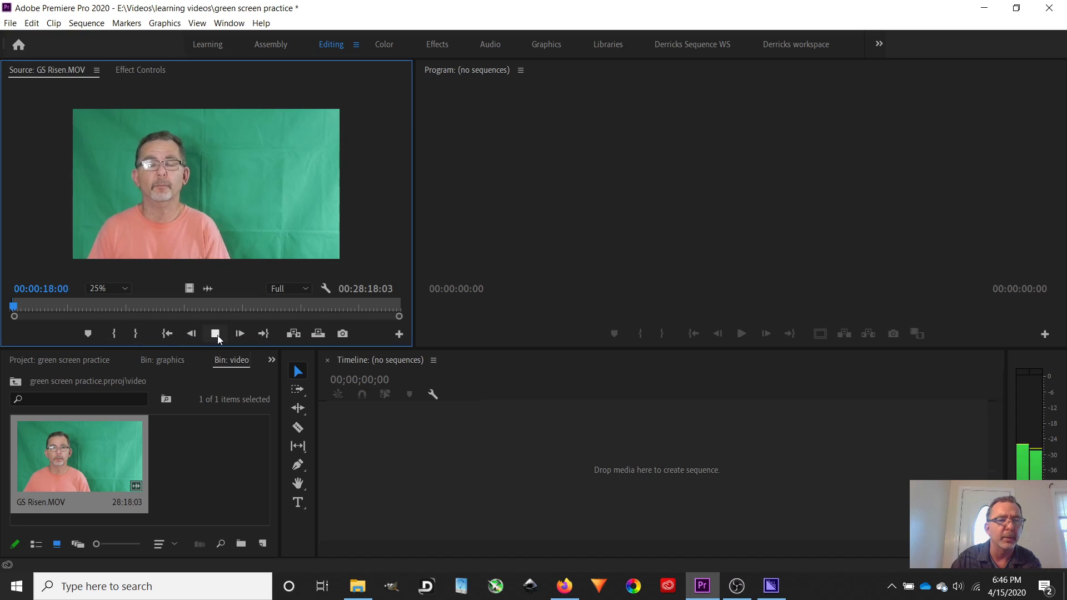
{"action": "left_click", "coordinate": [218, 335]}
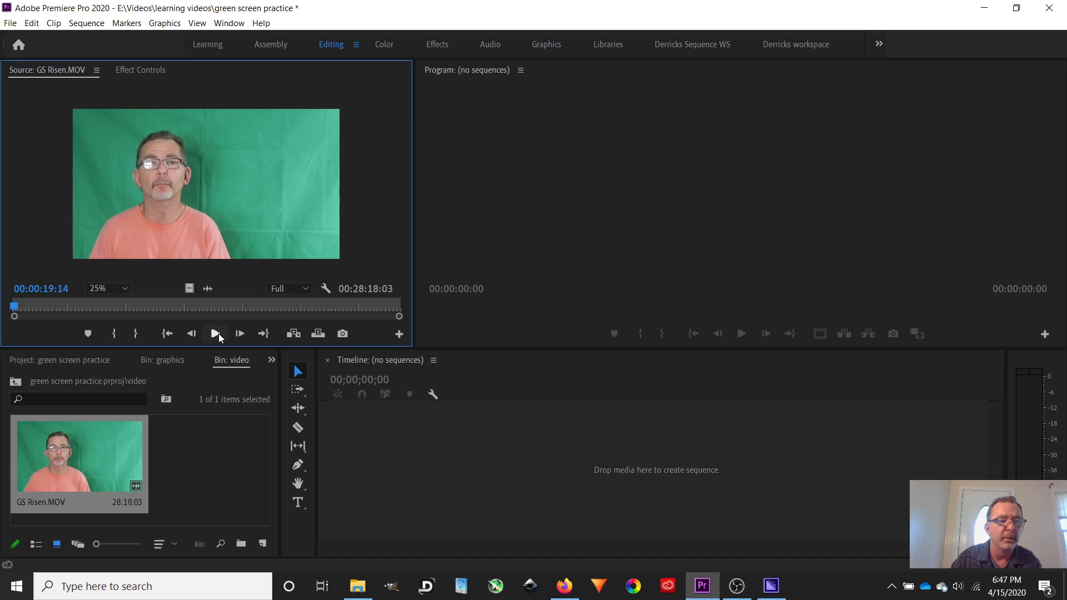
{"action": "left_click", "coordinate": [113, 333]}
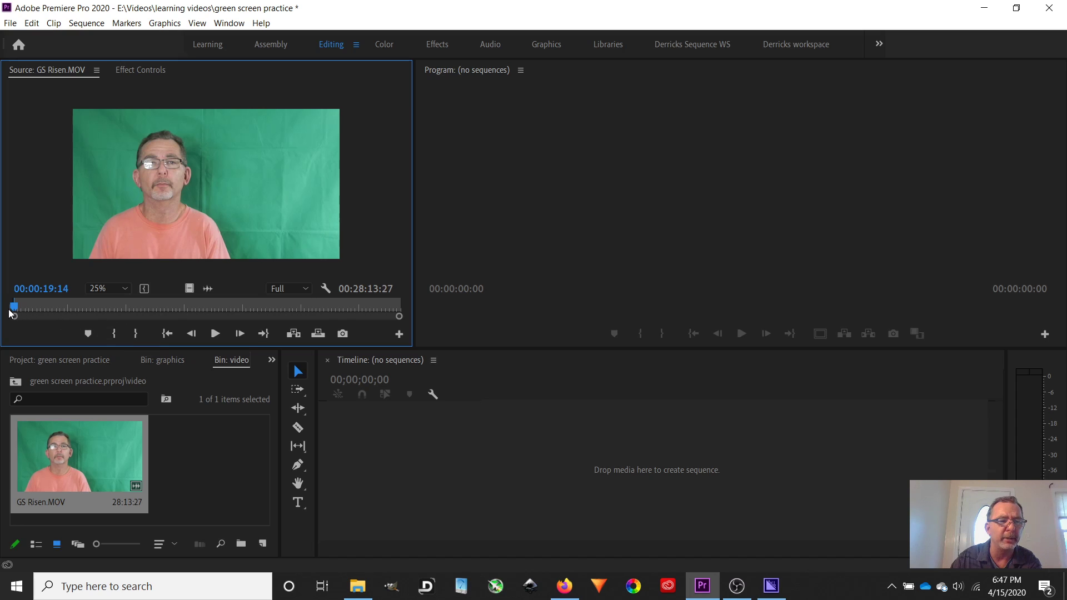
Step: Preview the end of GS Risen.MOV and mark its Out point at 00:28:26:05
{"action": "left_click_drag", "start_coordinate": [9, 314], "coordinate": [395, 314]}
{"action": "left_click", "coordinate": [215, 334]}
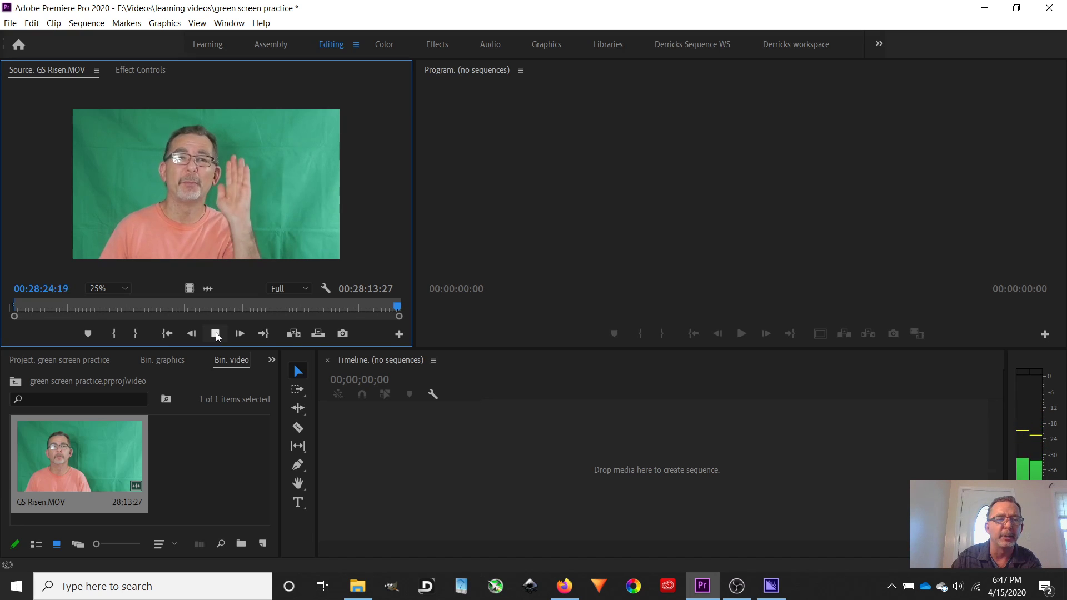
{"action": "left_click", "coordinate": [215, 334]}
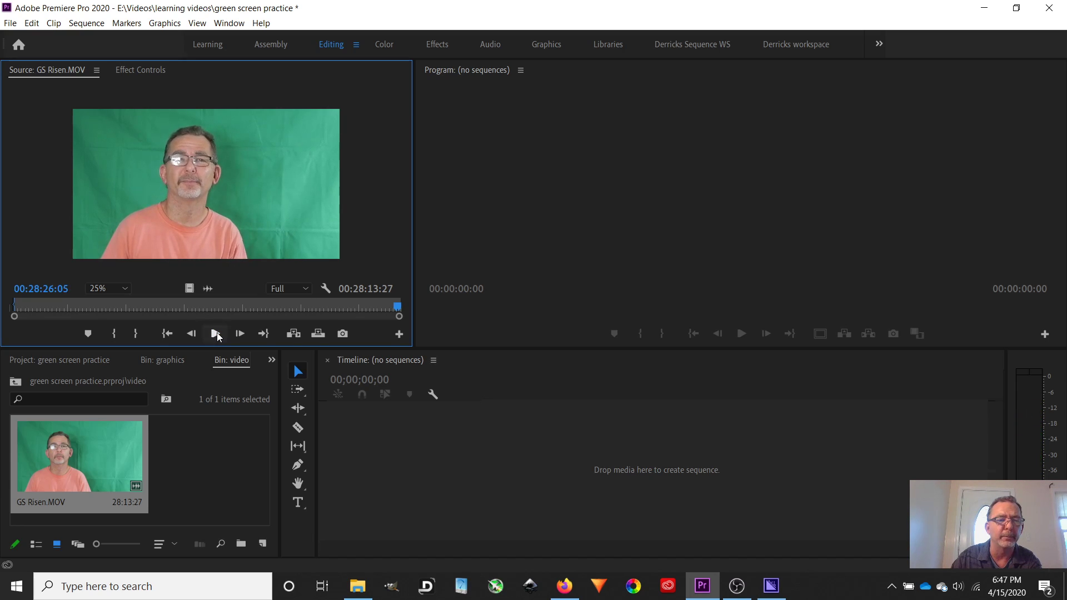
{"action": "left_click", "coordinate": [135, 332]}
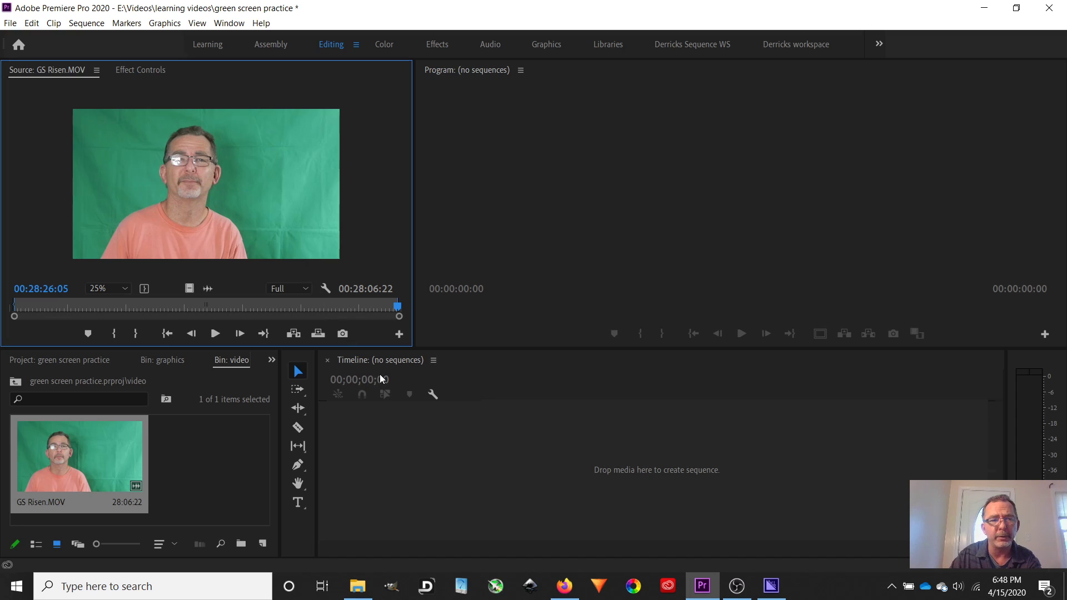
Step: Create a sequence from the trimmed GS Risen.MOV clip and move its video up to track V2
{"action": "left_click_drag", "start_coordinate": [493, 479], "coordinate": [532, 487]}
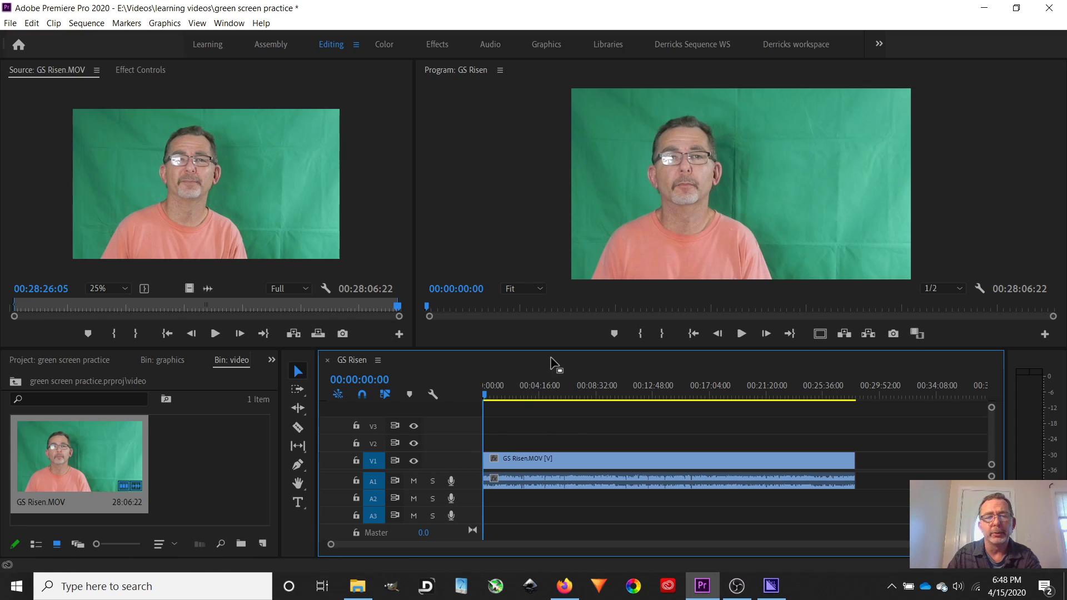
{"action": "left_click", "coordinate": [549, 461]}
{"action": "left_click_drag", "start_coordinate": [549, 461], "coordinate": [552, 446]}
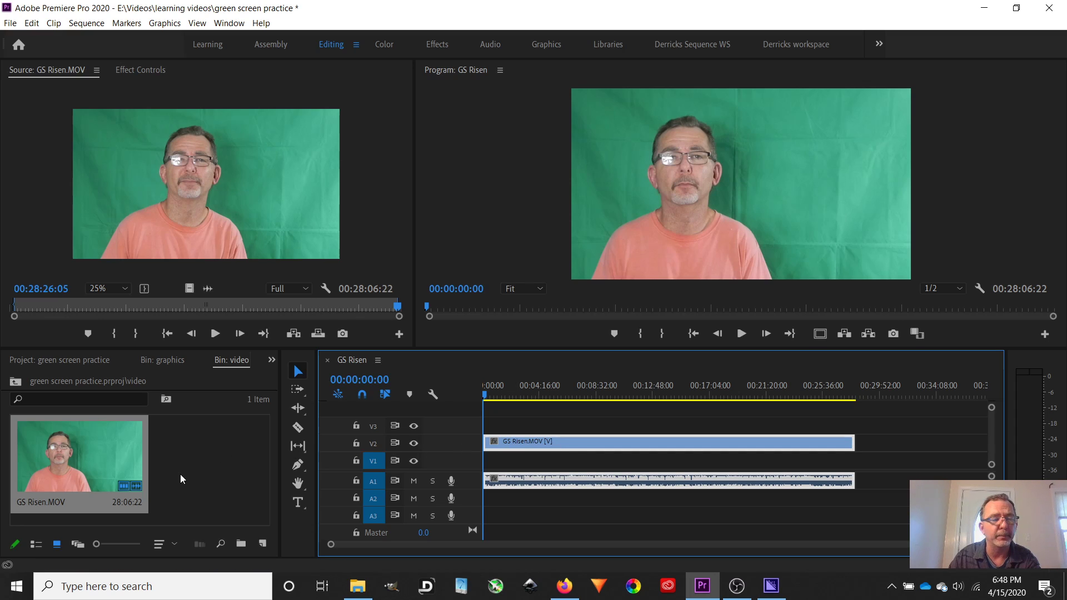
Step: Place "He is risen videoscreen bg.png" from the graphics bin on track V1, extended to the full length of the green screen clip
{"action": "left_click", "coordinate": [16, 383]}
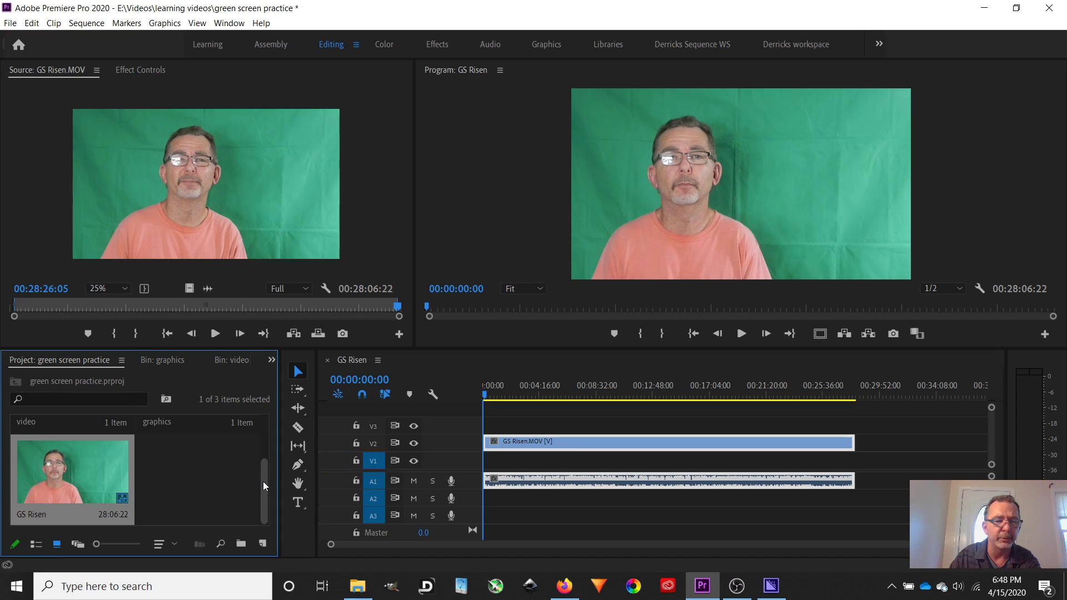
{"action": "left_click_drag", "start_coordinate": [264, 488], "coordinate": [259, 440]}
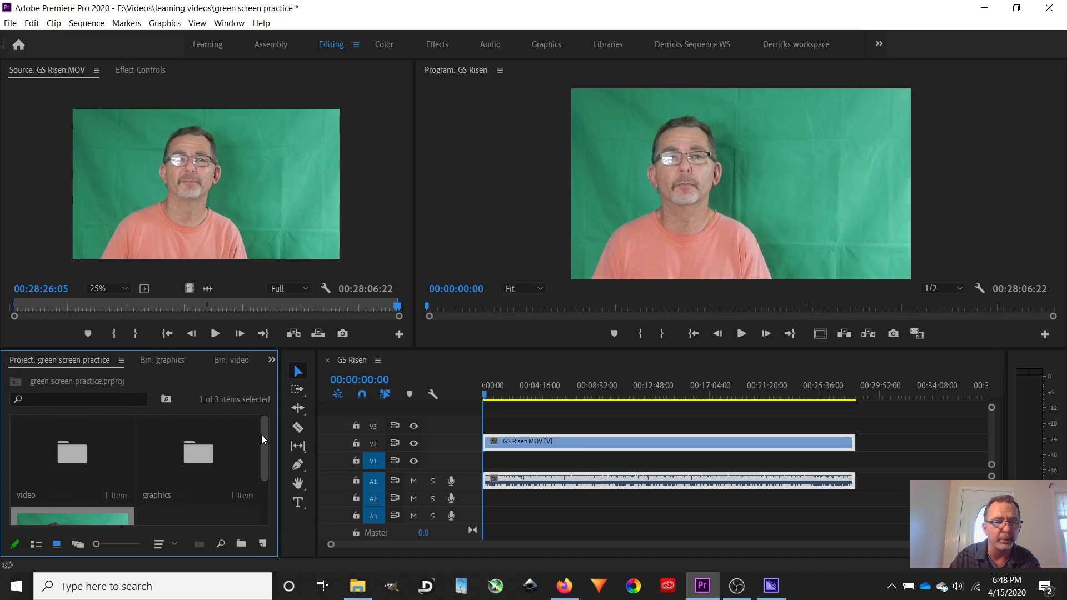
{"action": "double_click", "coordinate": [197, 452]}
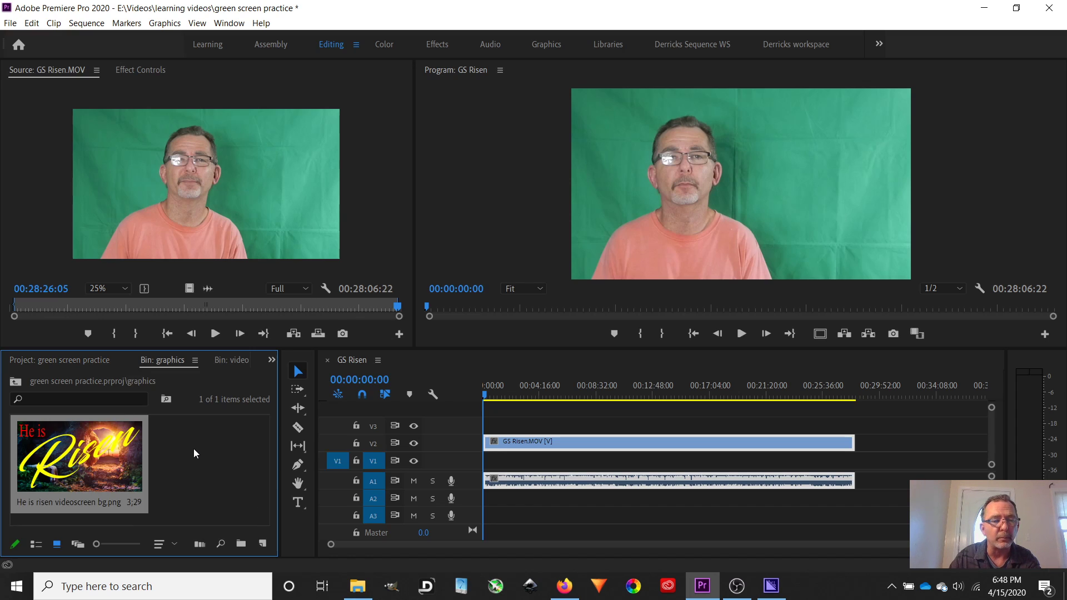
{"action": "left_click_drag", "start_coordinate": [67, 463], "coordinate": [861, 455]}
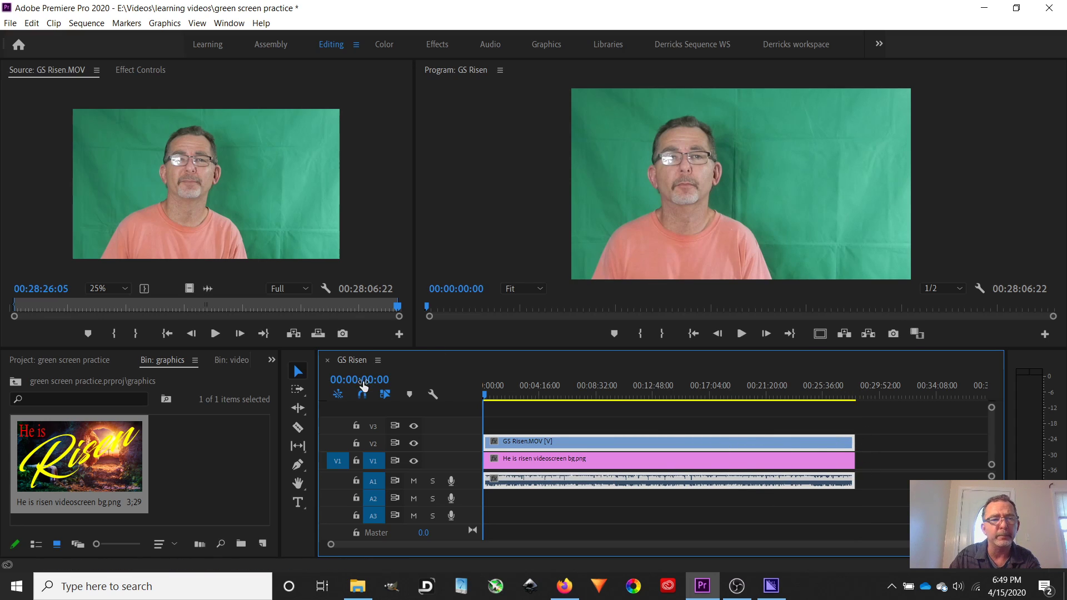
Step: Find the Ultra Key video effect by searching for "ultra" and apply it to the GS Risen.MOV clip on track V2
{"action": "left_click", "coordinate": [17, 382]}
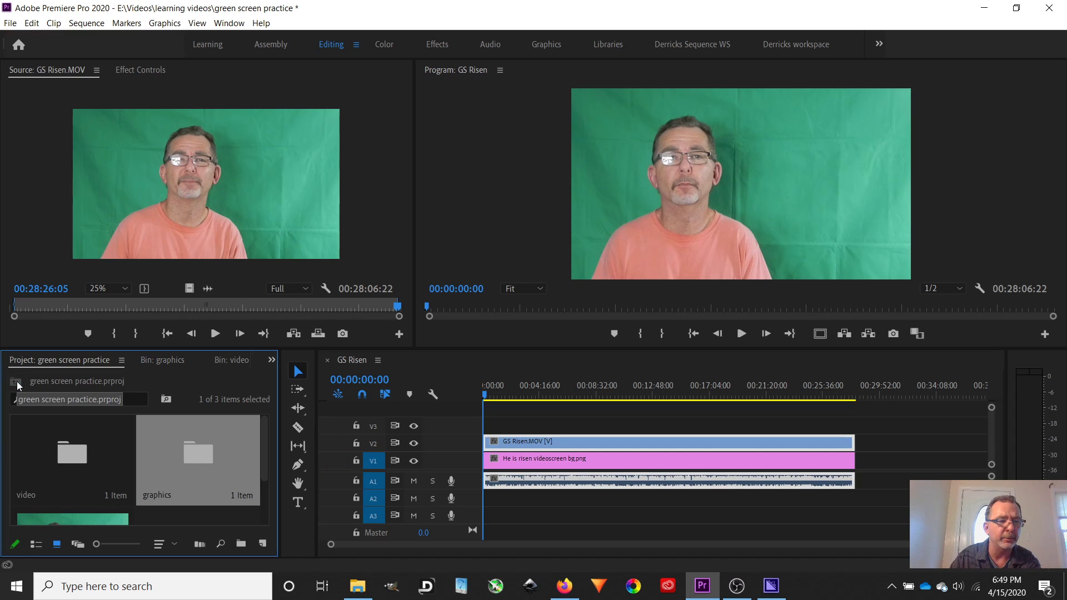
{"action": "left_click", "coordinate": [272, 362]}
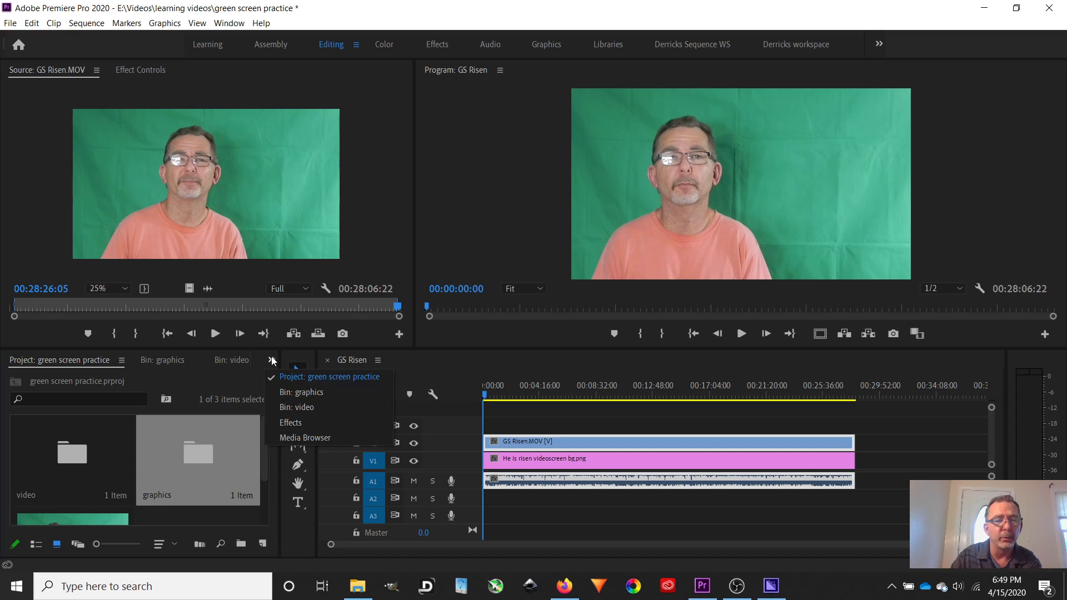
{"action": "left_click", "coordinate": [300, 424]}
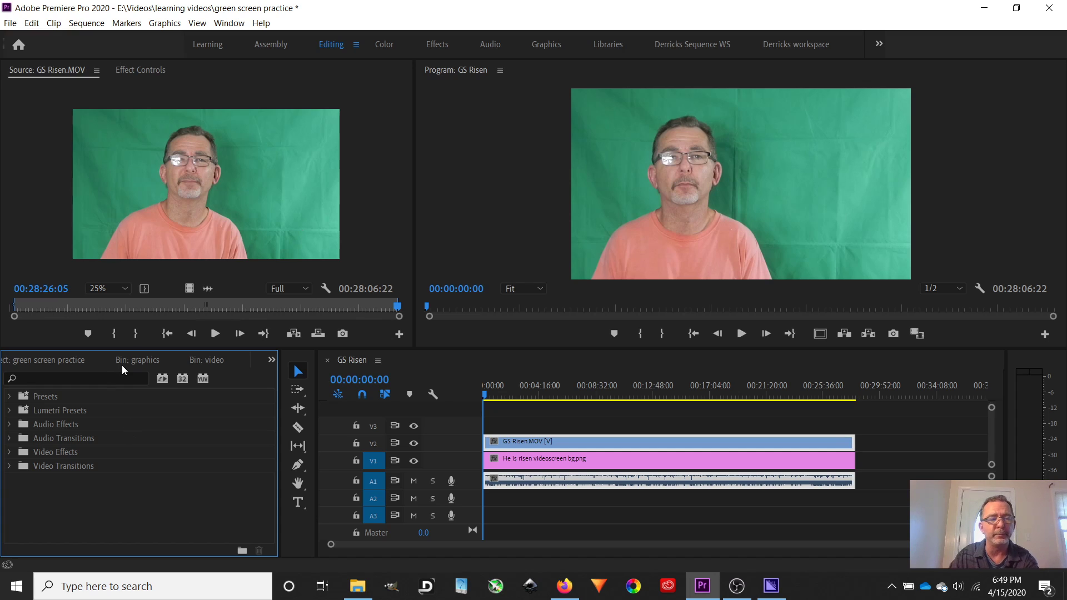
{"action": "left_click", "coordinate": [67, 378]}
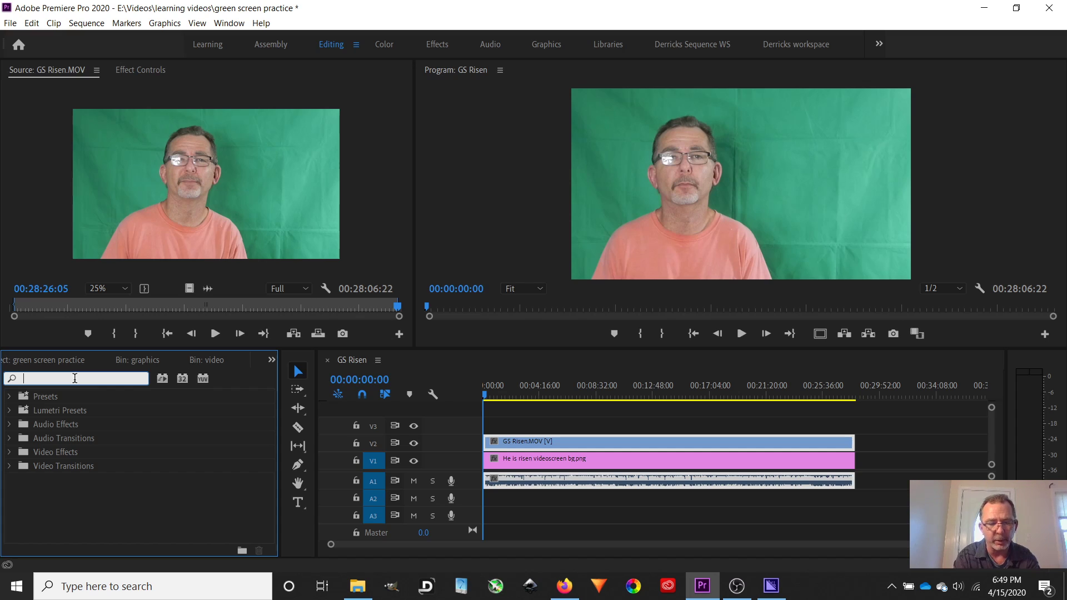
{"action": "type", "text": "ultra"}
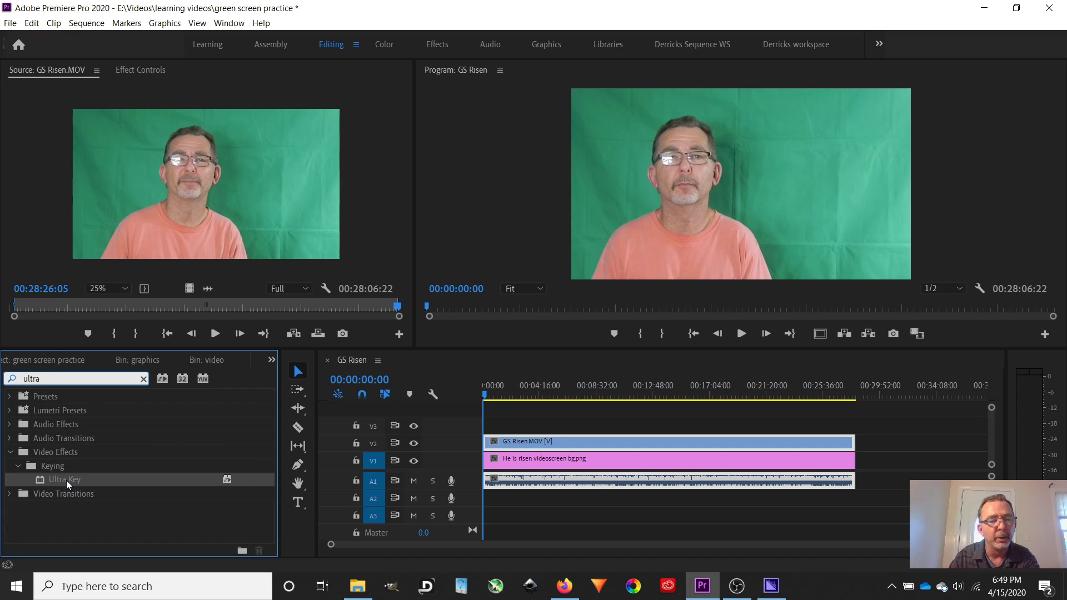
{"action": "left_click_drag", "start_coordinate": [55, 480], "coordinate": [552, 438]}
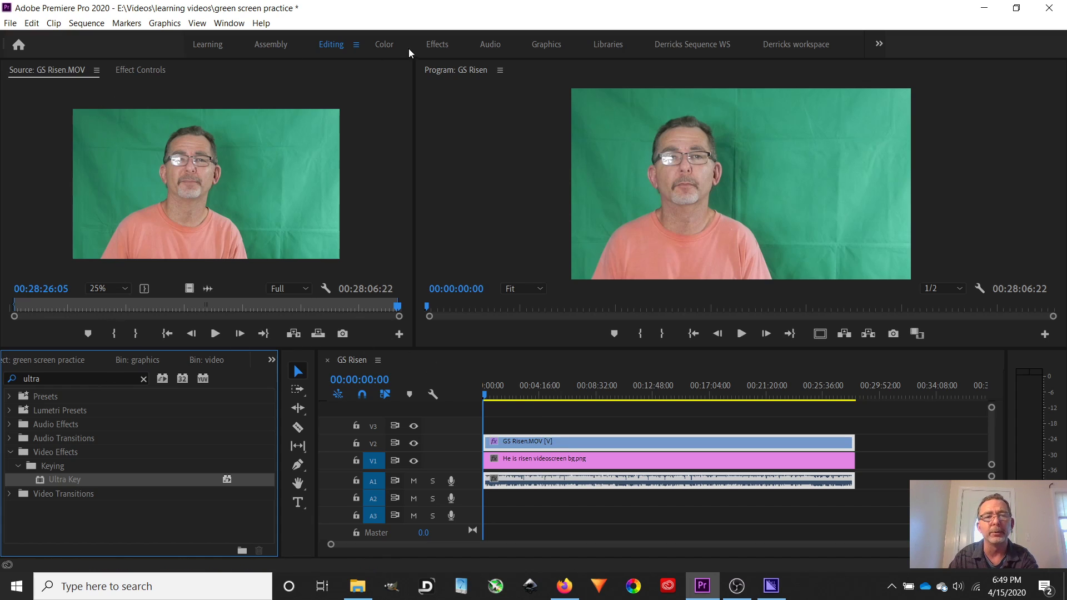
Step: Sample the green backdrop beside the man's head in the program view as the Ultra Key's Key Color
{"action": "left_click", "coordinate": [133, 73]}
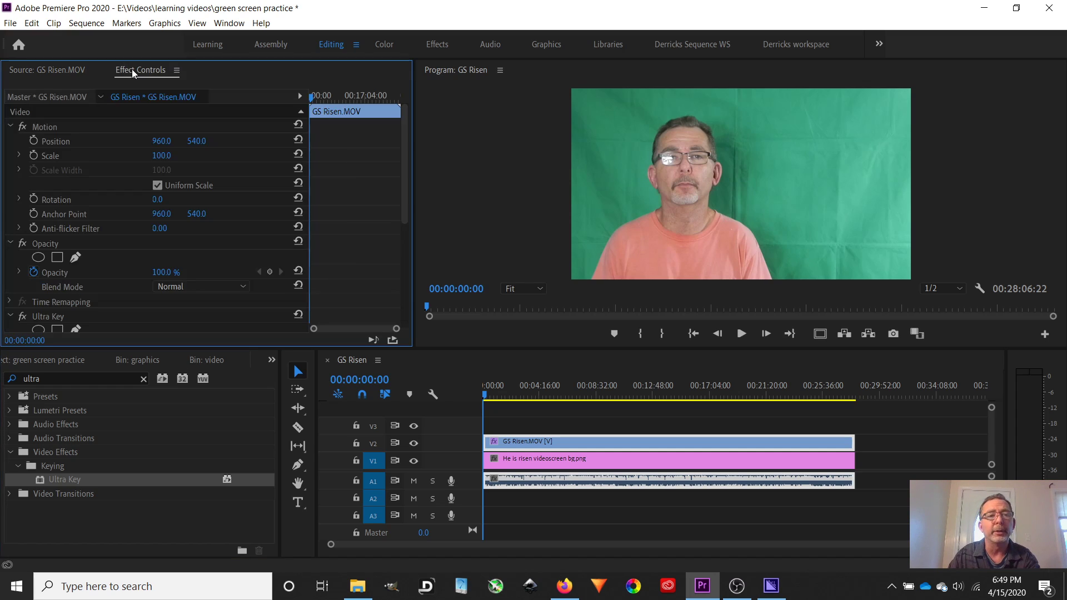
{"action": "scroll", "coordinate": [145, 161], "scroll_direction": "down", "scroll_amount": 5}
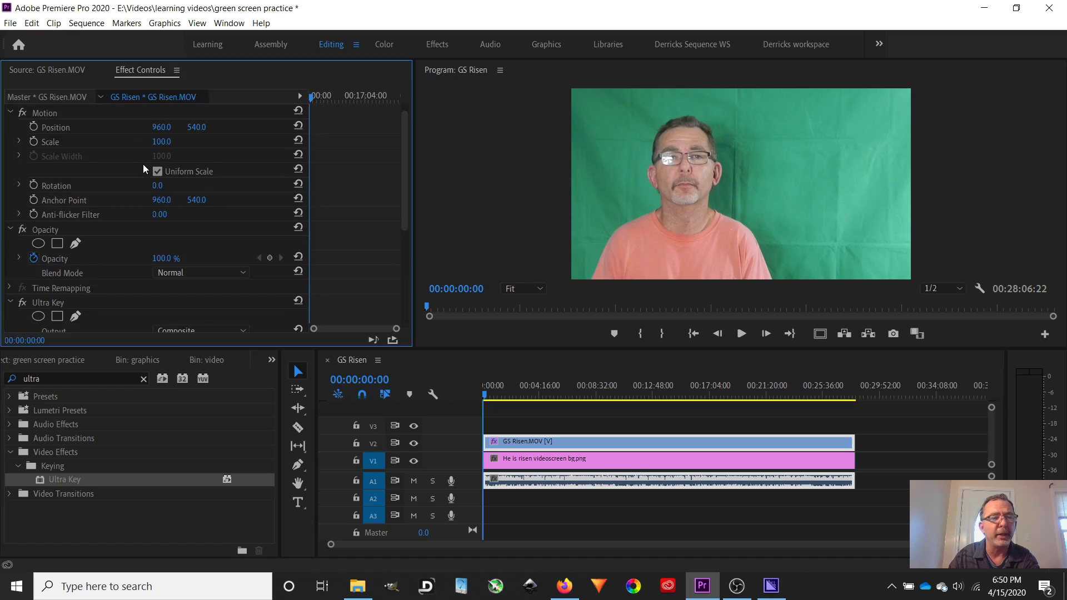
{"action": "scroll", "coordinate": [158, 170], "scroll_direction": "down", "scroll_amount": 2}
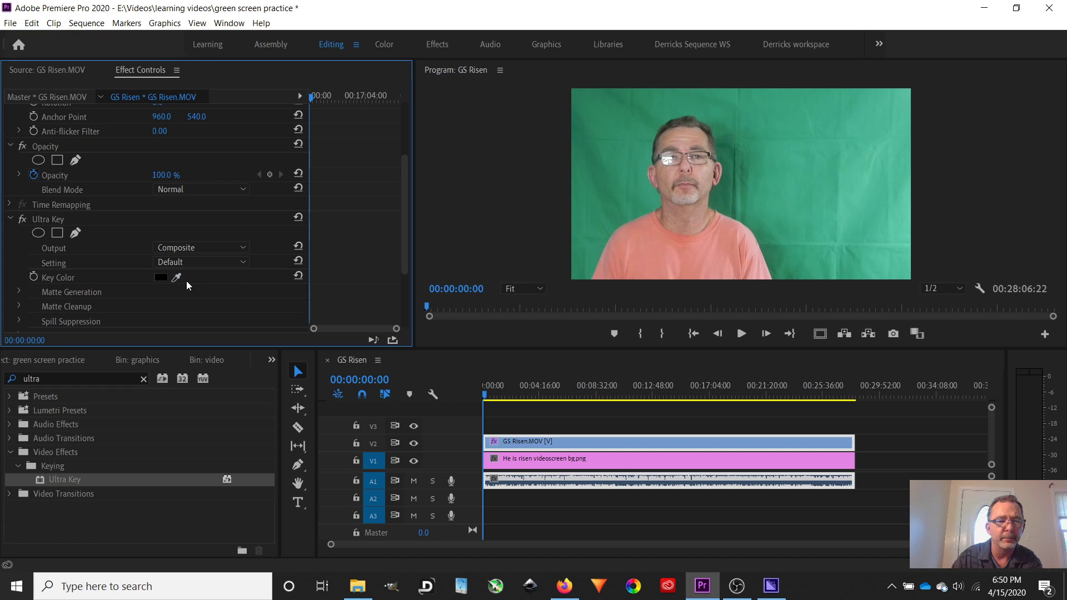
{"action": "left_click_drag", "start_coordinate": [176, 278], "coordinate": [632, 142]}
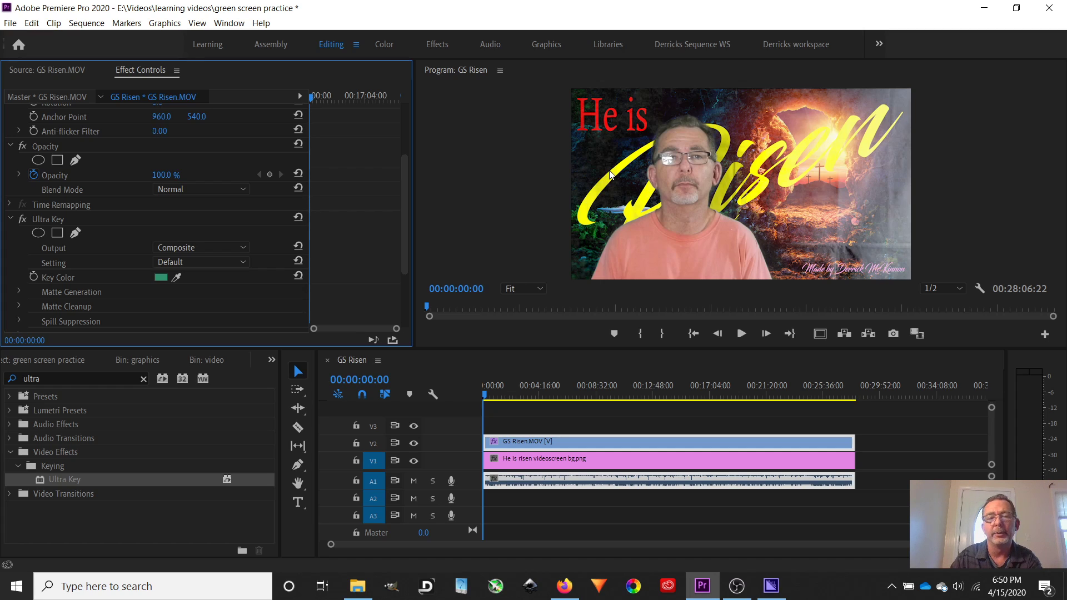
Step: Using Alpha Channel output, set the Ultra Key's Matte Generation Pedestal to 100 and Shadow to 33, and return the output to Composite
{"action": "left_click", "coordinate": [243, 248]}
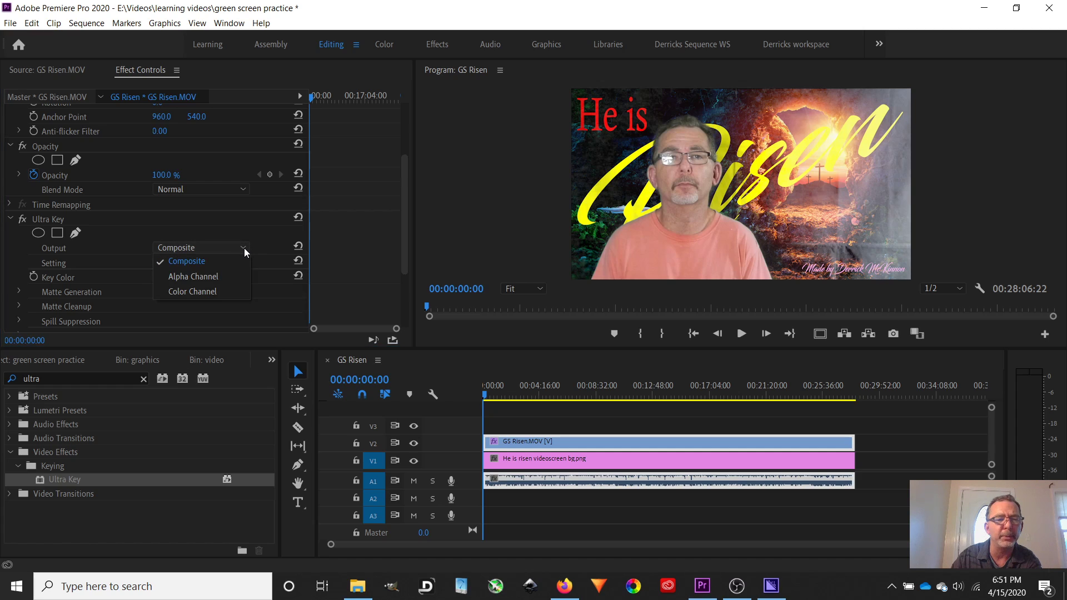
{"action": "left_click", "coordinate": [212, 278]}
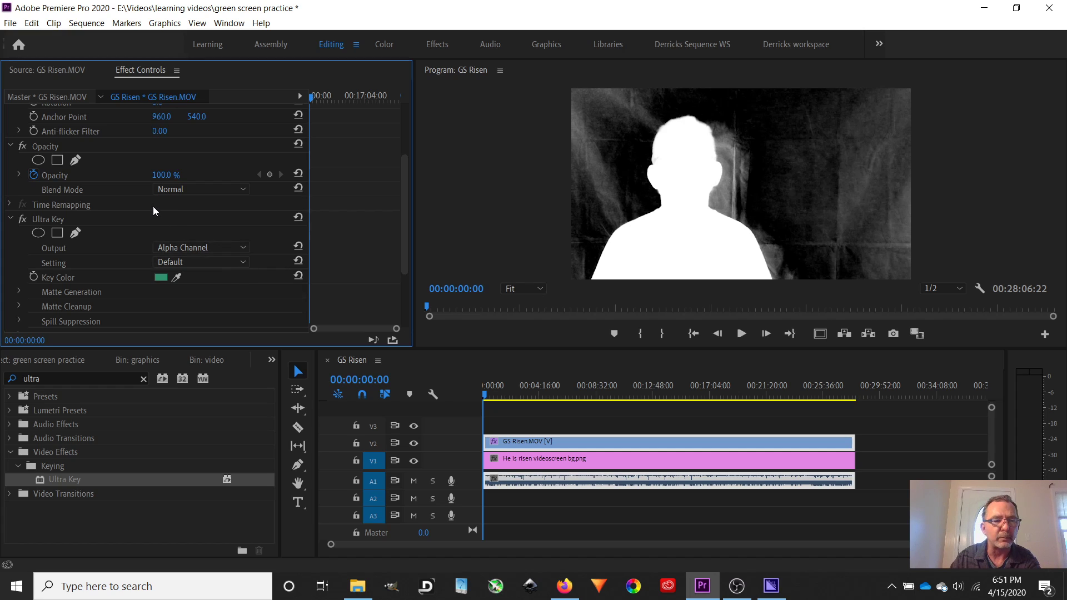
{"action": "scroll", "coordinate": [152, 202], "scroll_direction": "down", "scroll_amount": 3}
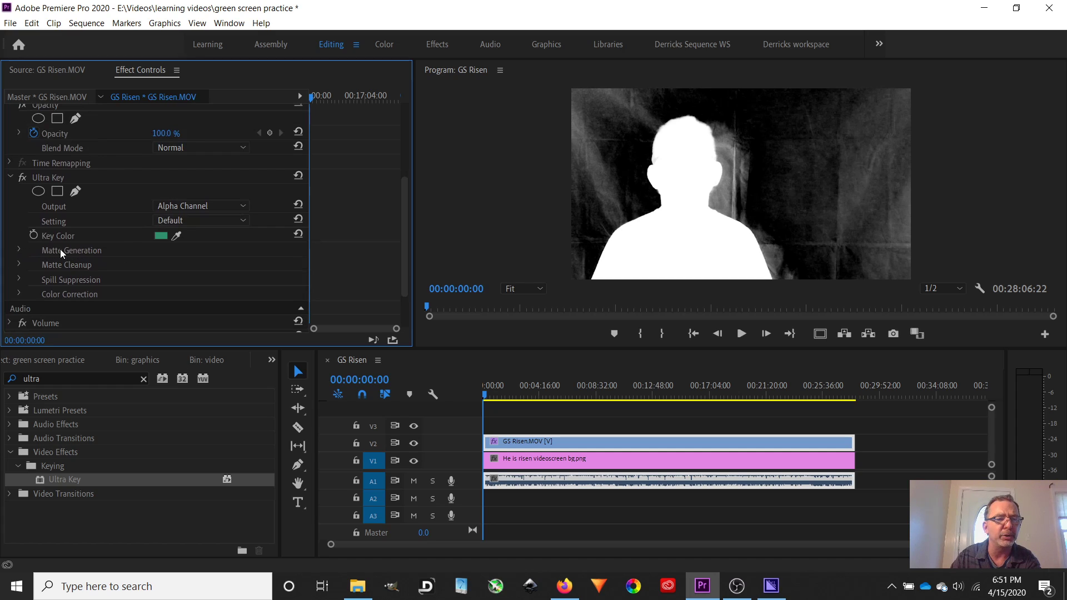
{"action": "left_click", "coordinate": [18, 248]}
{"action": "scroll", "coordinate": [110, 219], "scroll_direction": "down", "scroll_amount": 2}
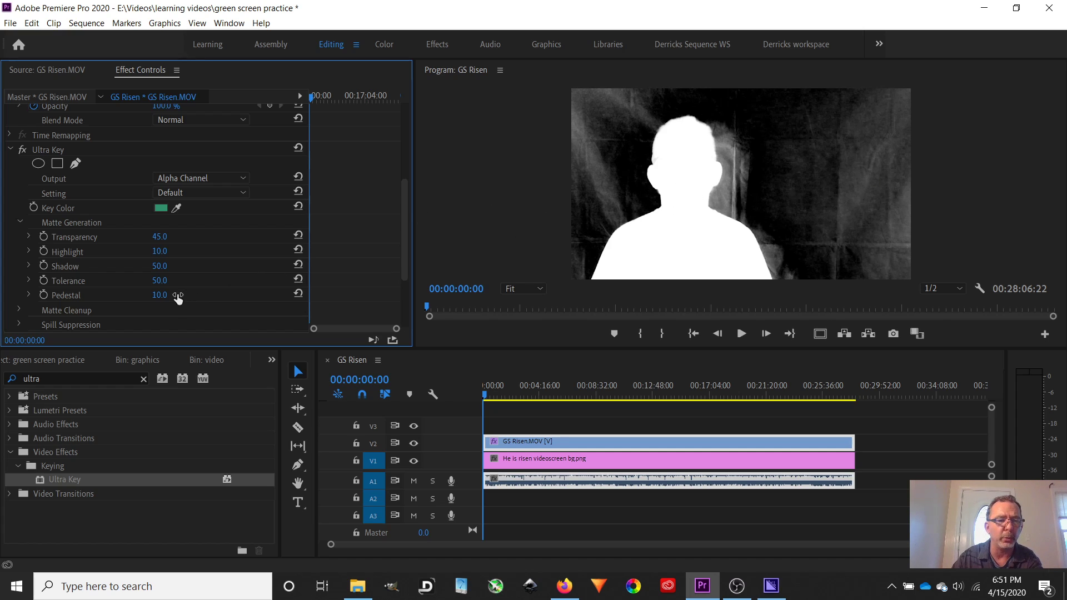
{"action": "left_click_drag", "start_coordinate": [160, 297], "coordinate": [211, 297]}
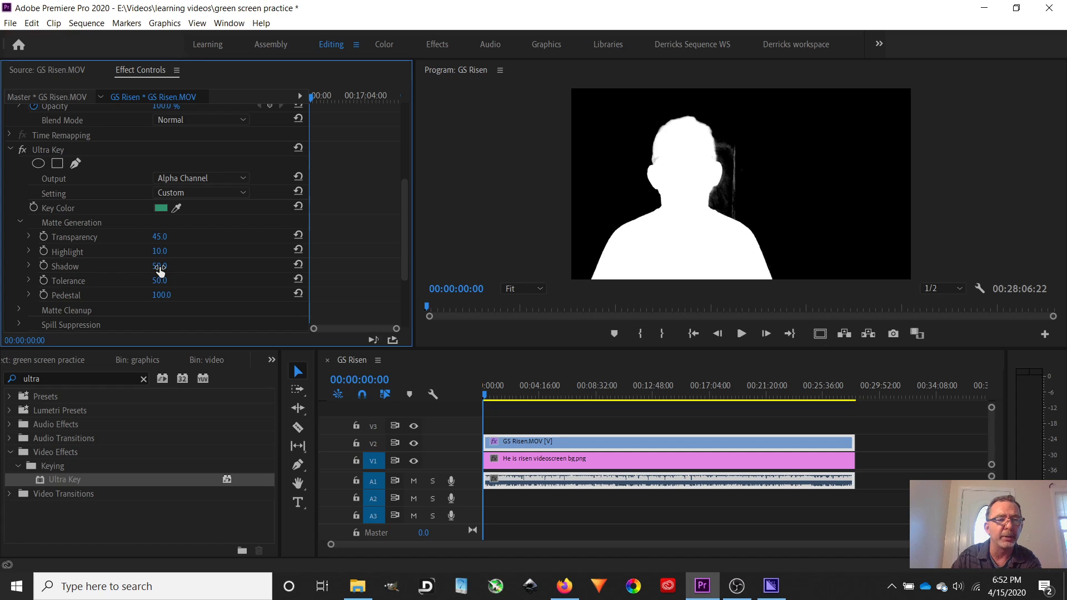
{"action": "mouse_move", "coordinate": [160, 266]}
{"action": "left_mouse_down"}
{"action": "mouse_move", "coordinate": [186, 267]}
{"action": "mouse_move", "coordinate": [150, 266]}
{"action": "left_mouse_up"}
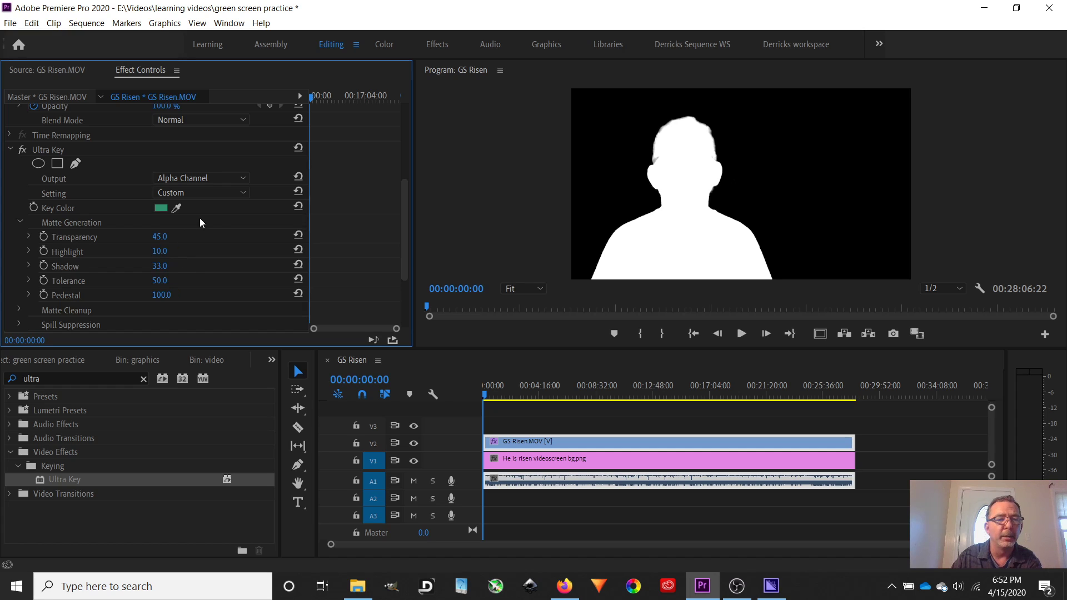
{"action": "left_click", "coordinate": [242, 179]}
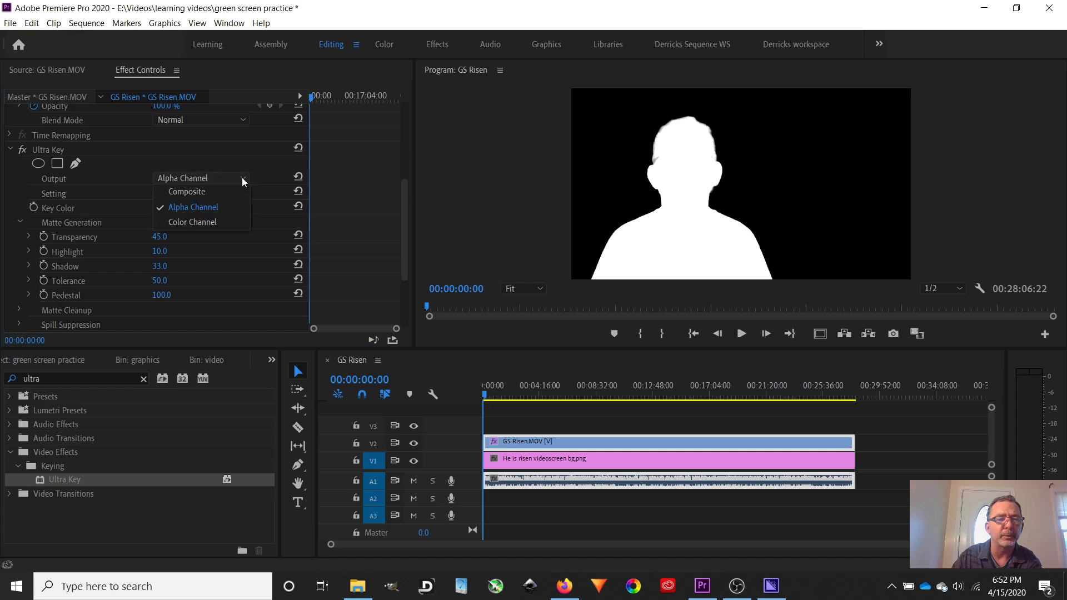
{"action": "left_click", "coordinate": [192, 192]}
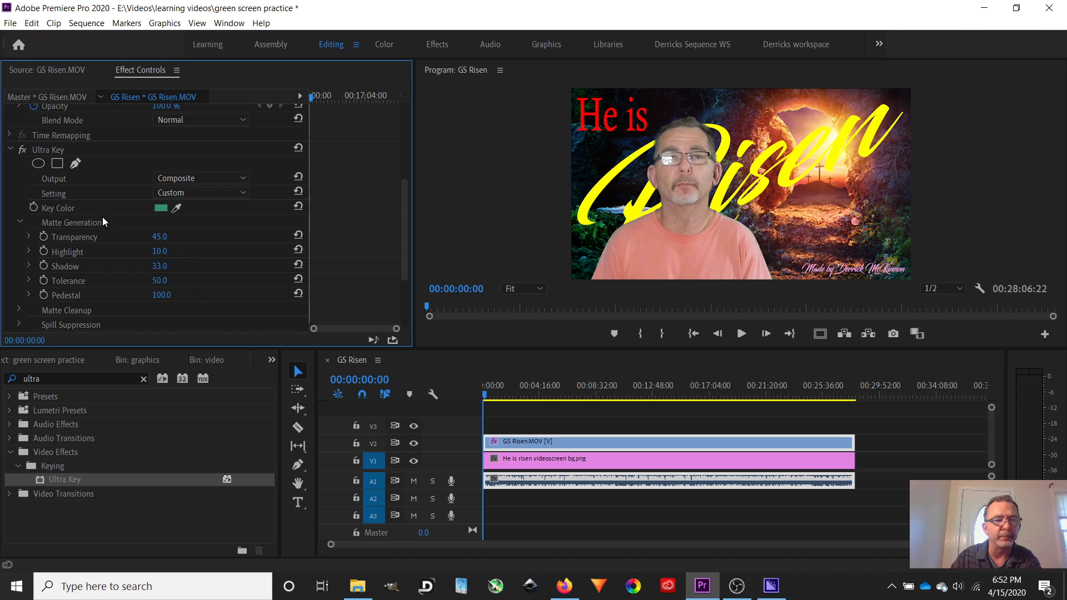
Step: Set the Ultra Key's Matte Cleanup Choke to 20 and Soften to 15
{"action": "left_click", "coordinate": [20, 222]}
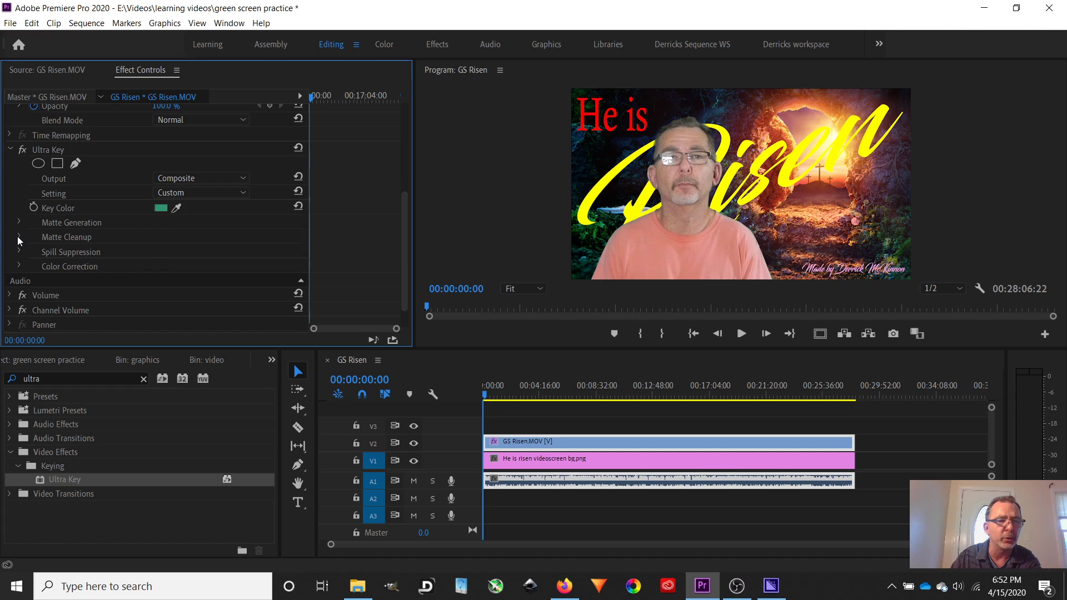
{"action": "left_click", "coordinate": [19, 237]}
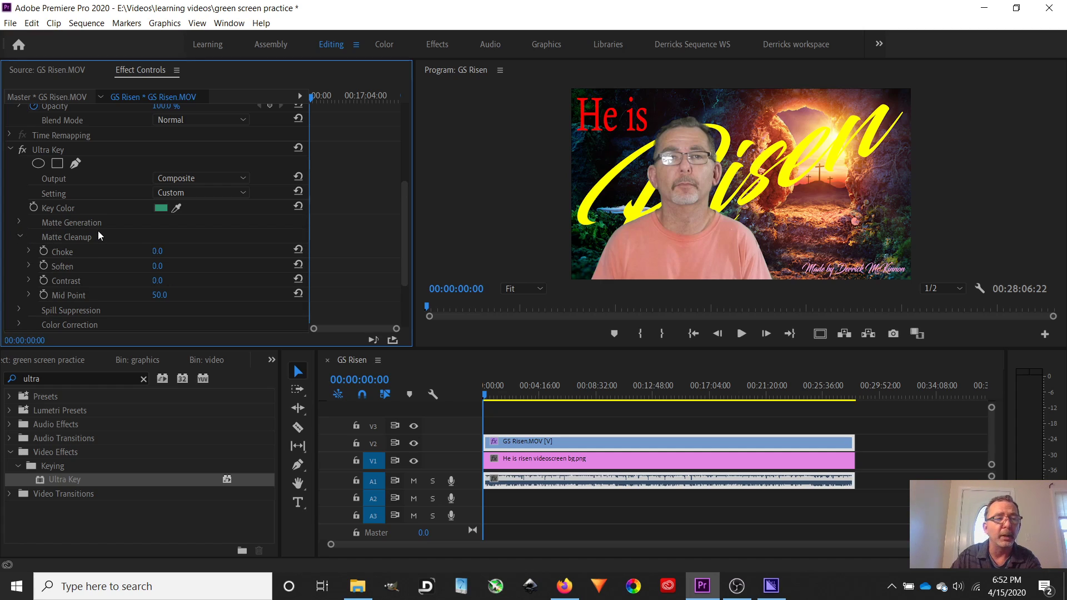
{"action": "scroll", "coordinate": [143, 250], "scroll_direction": "down", "scroll_amount": 1}
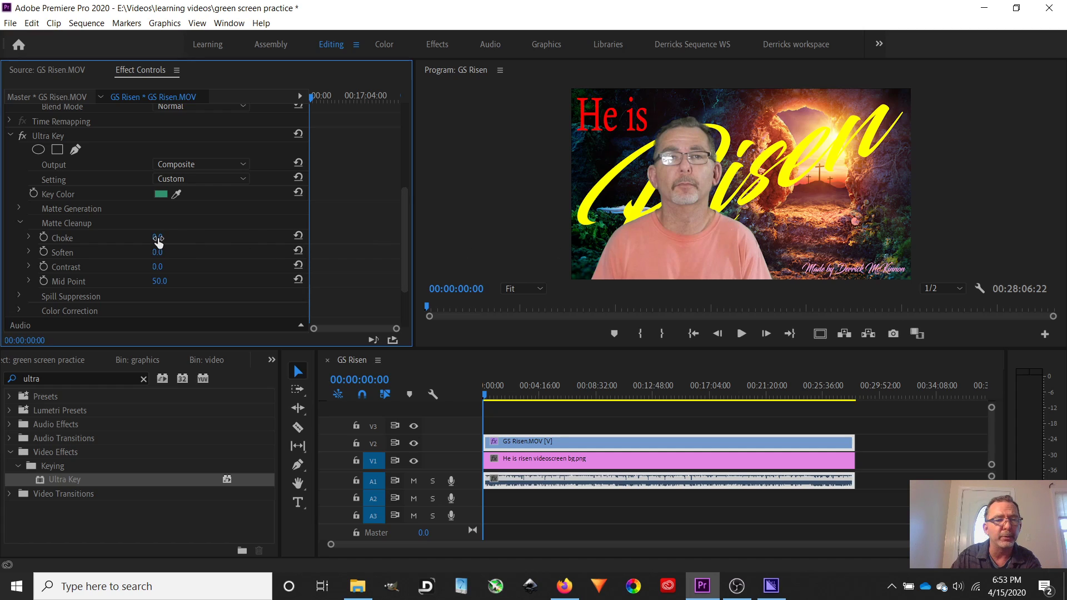
{"action": "left_click_drag", "start_coordinate": [157, 237], "coordinate": [196, 238]}
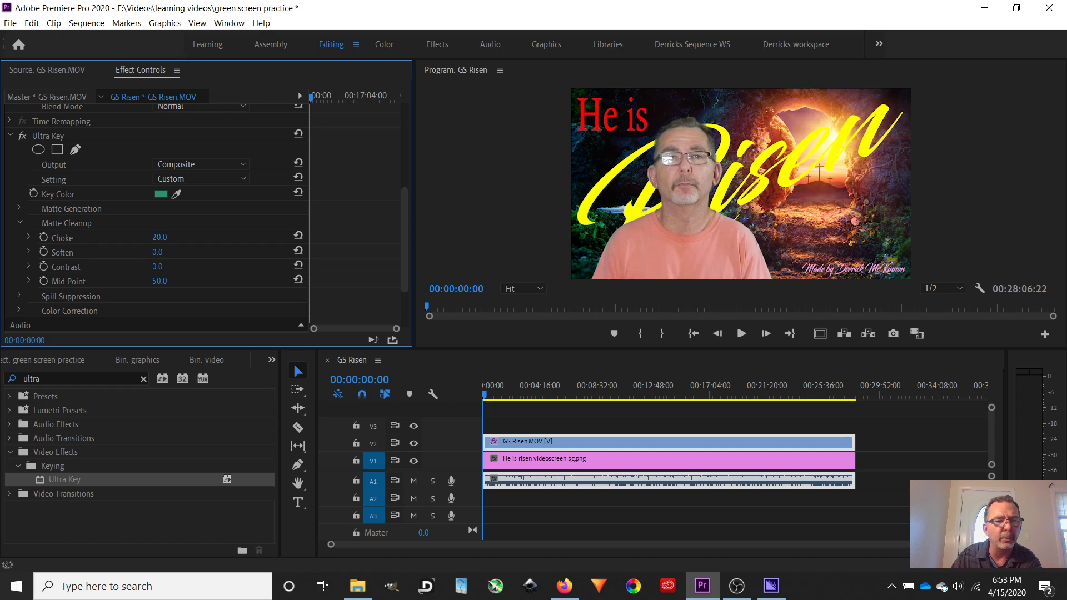
{"action": "left_click_drag", "start_coordinate": [158, 253], "coordinate": [189, 252]}
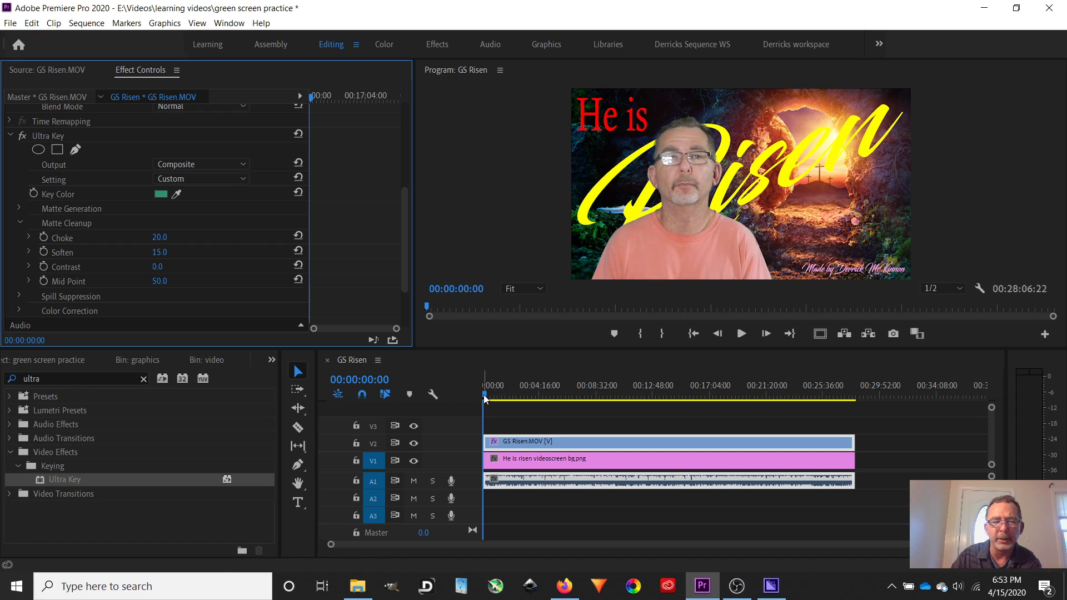
Step: Play back a short stretch of the keyed sequence from about seven minutes in to check the edges around the man
{"action": "left_click_drag", "start_coordinate": [485, 399], "coordinate": [582, 399]}
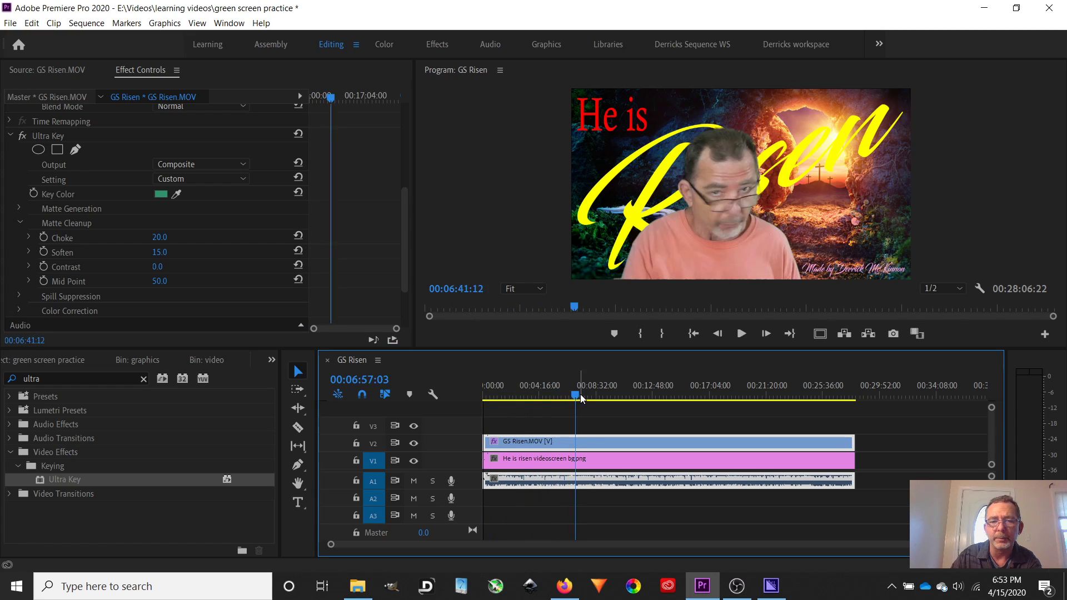
{"action": "left_click", "coordinate": [742, 336]}
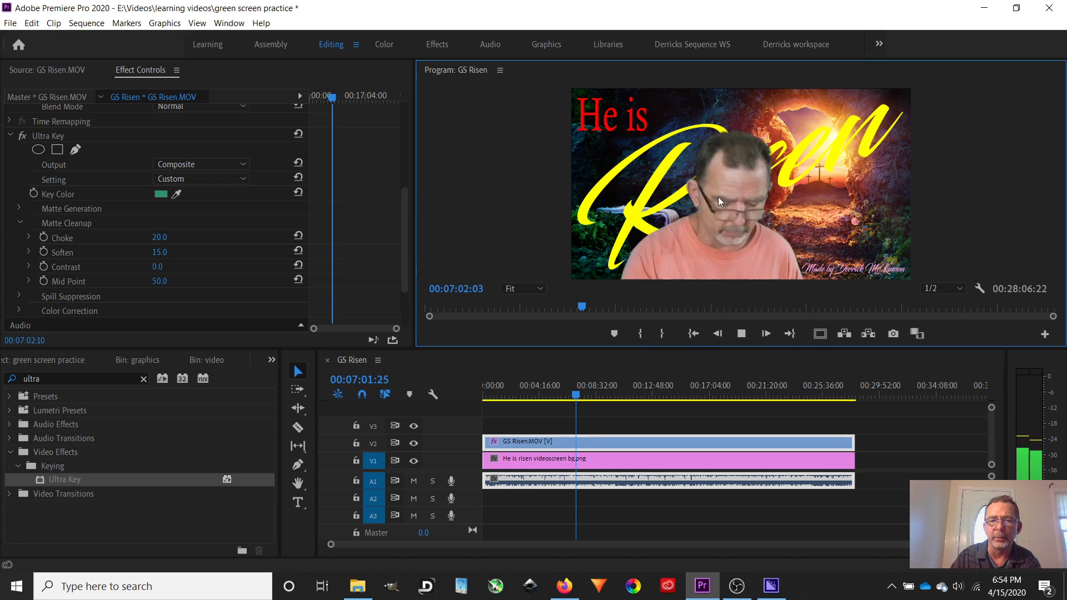
{"action": "left_click", "coordinate": [741, 334]}
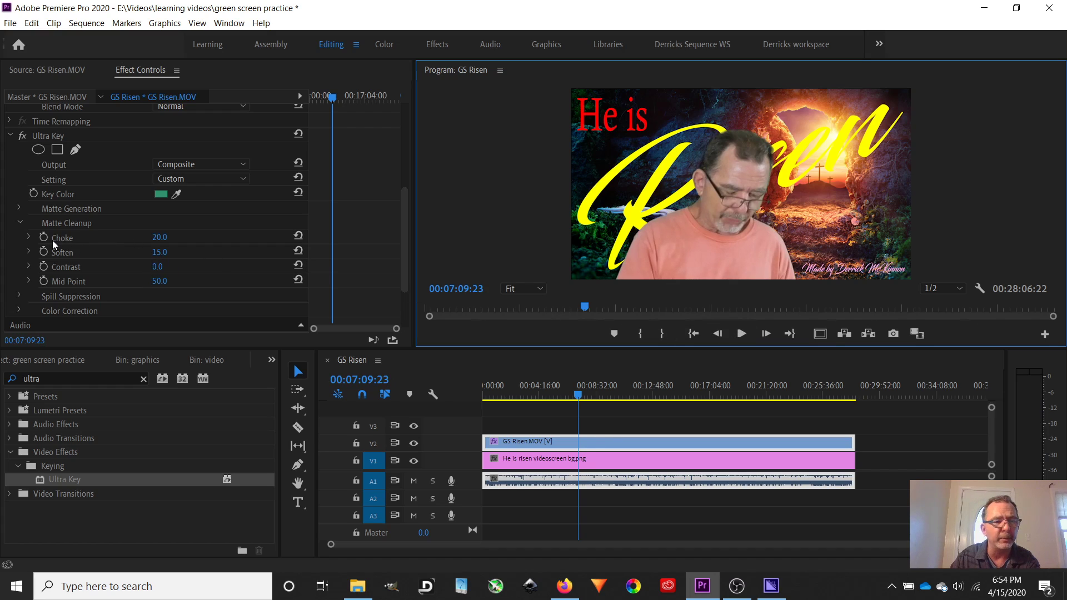
Step: Compare the key in Alpha Channel and Composite output with the Matte Generation Pedestal at 2, and restore the Pedestal to 100
{"action": "left_click", "coordinate": [18, 223]}
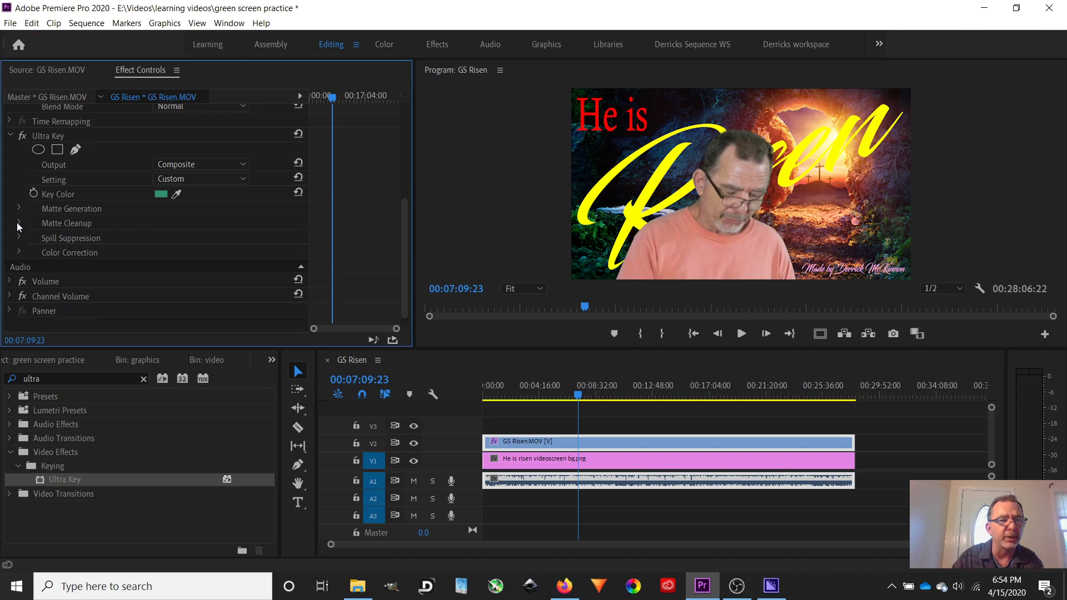
{"action": "left_click", "coordinate": [19, 208]}
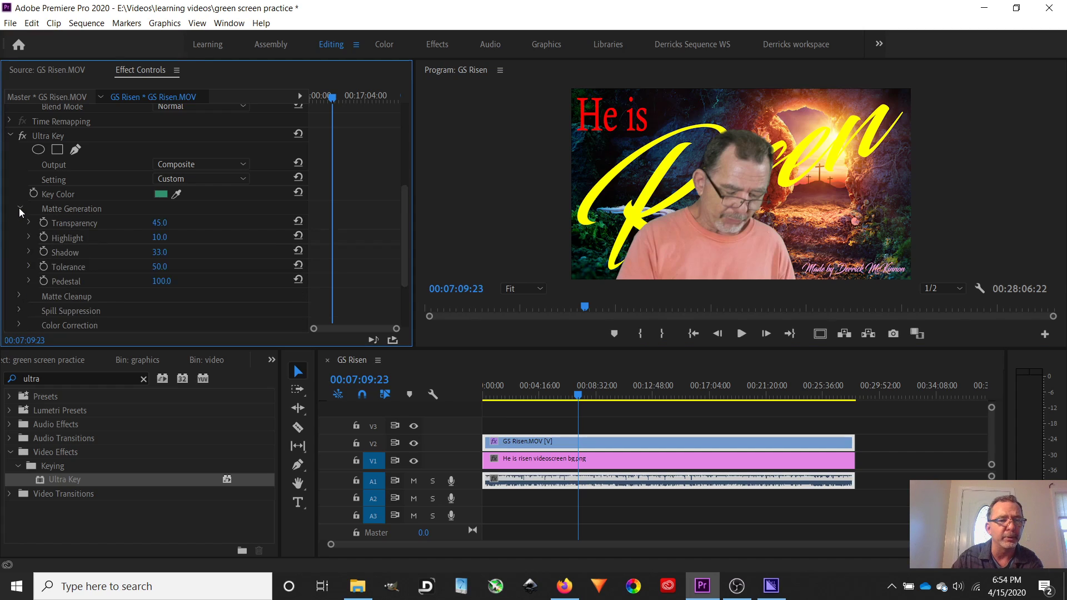
{"action": "left_click", "coordinate": [244, 164]}
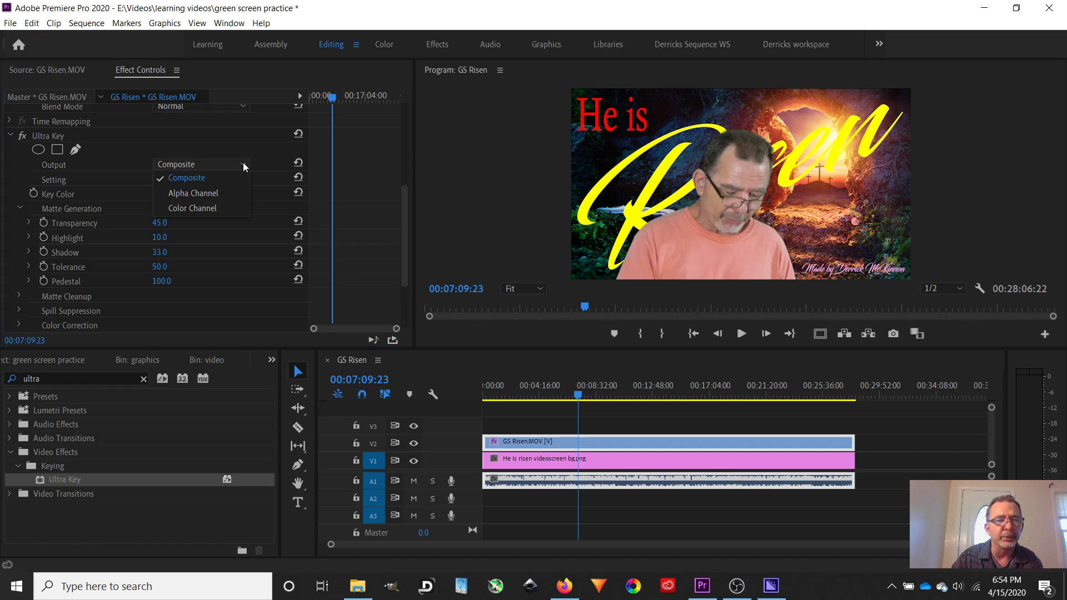
{"action": "left_click", "coordinate": [206, 192]}
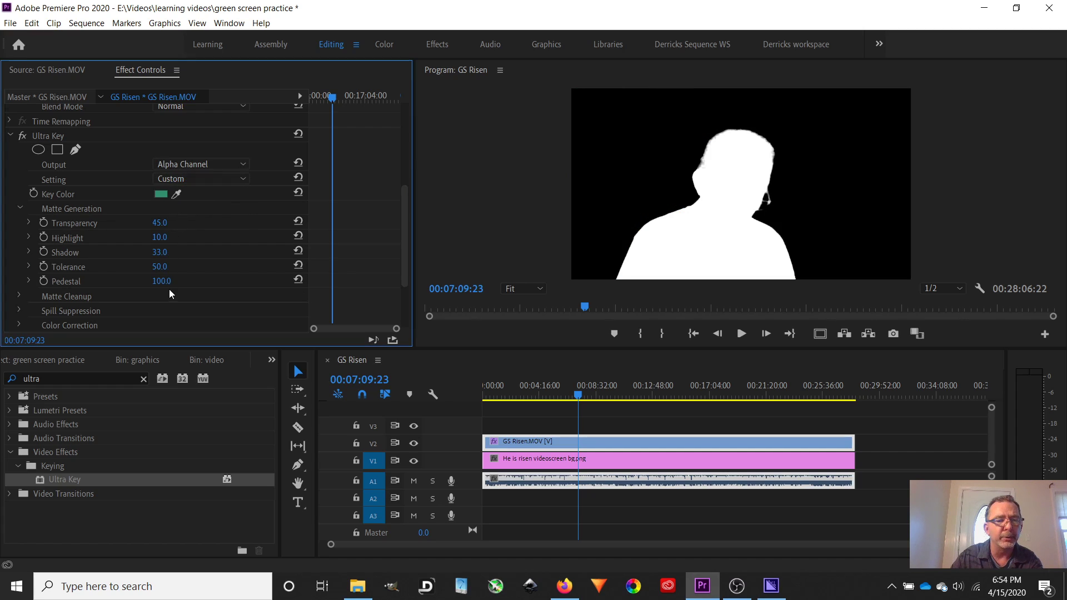
{"action": "left_click_drag", "start_coordinate": [159, 281], "coordinate": [174, 282]}
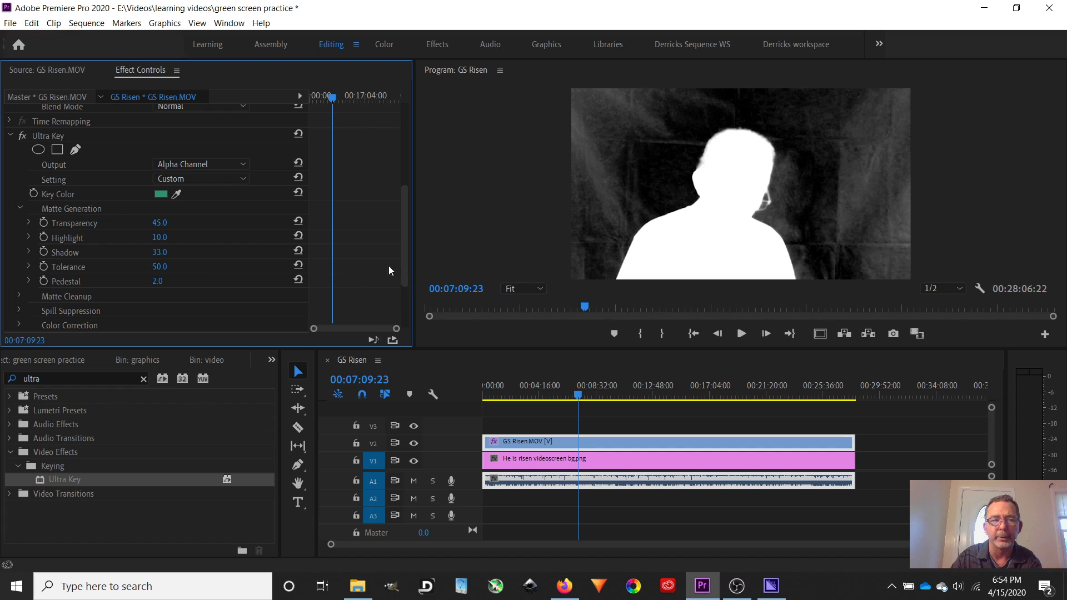
{"action": "left_click", "coordinate": [242, 163]}
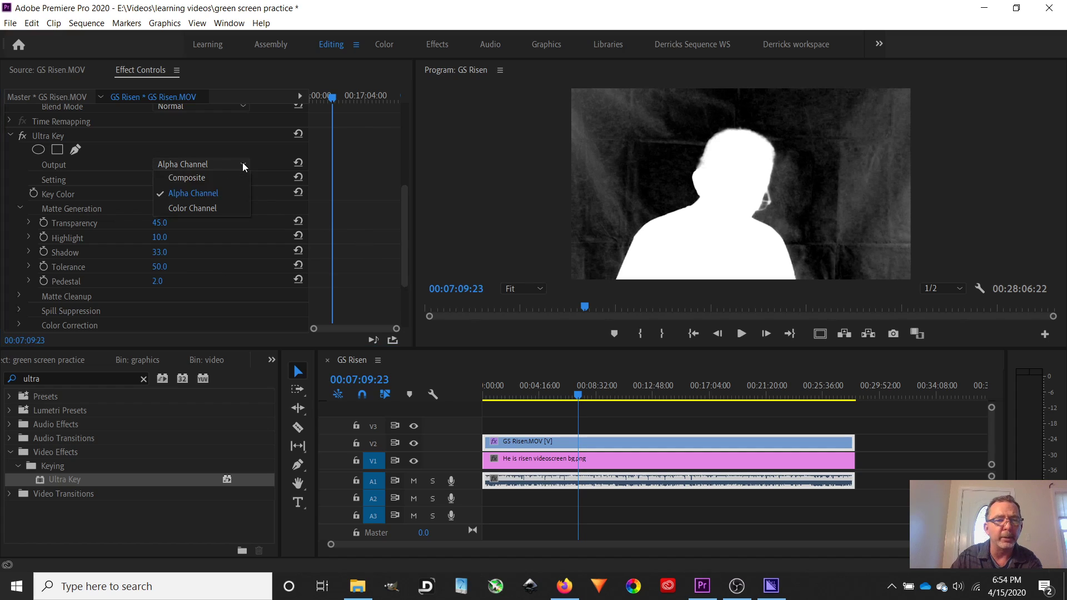
{"action": "left_click", "coordinate": [211, 178]}
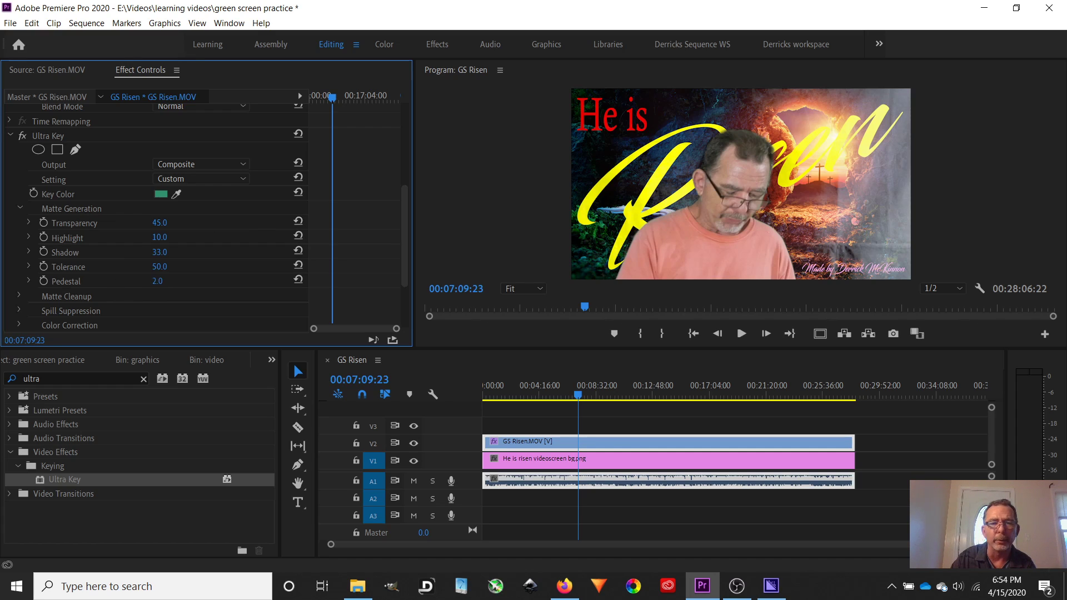
{"action": "left_click_drag", "start_coordinate": [158, 281], "coordinate": [233, 281]}
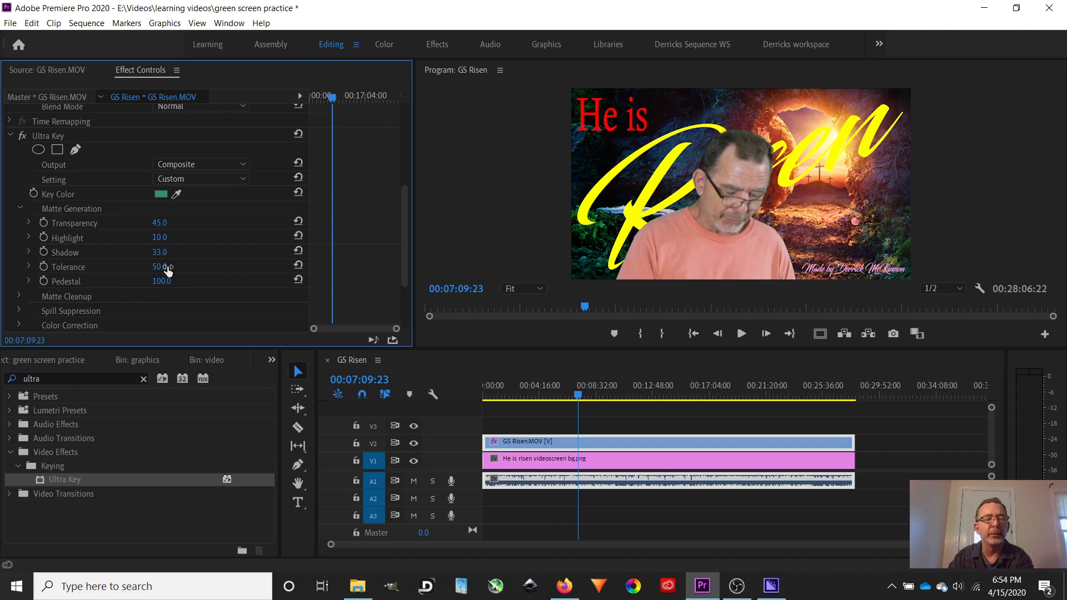
{"action": "left_click", "coordinate": [19, 207]}
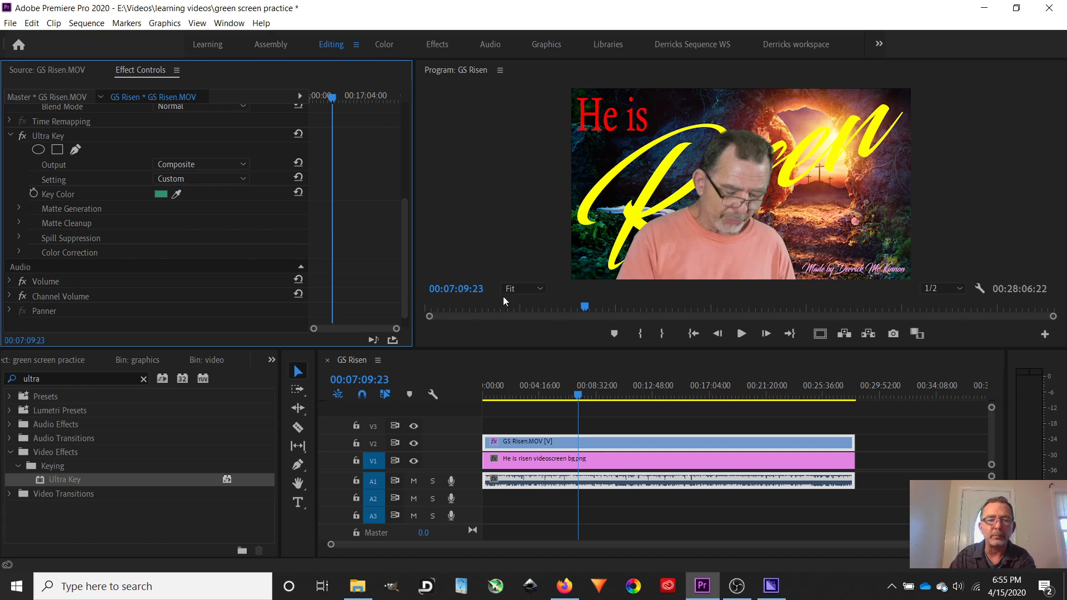
Step: Play back short stretches of the keyed sequence from about 3:35 and about 20:10 to check the key around the man
{"action": "left_click", "coordinate": [578, 393]}
{"action": "left_click_drag", "start_coordinate": [578, 396], "coordinate": [529, 410]}
{"action": "left_click", "coordinate": [742, 334]}
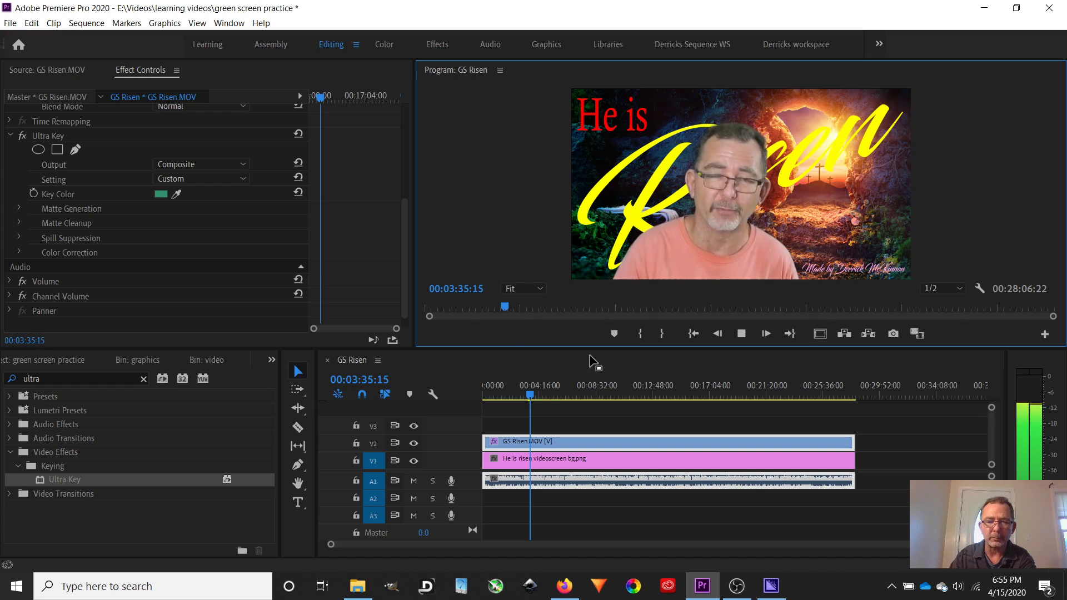
{"action": "left_click", "coordinate": [741, 333]}
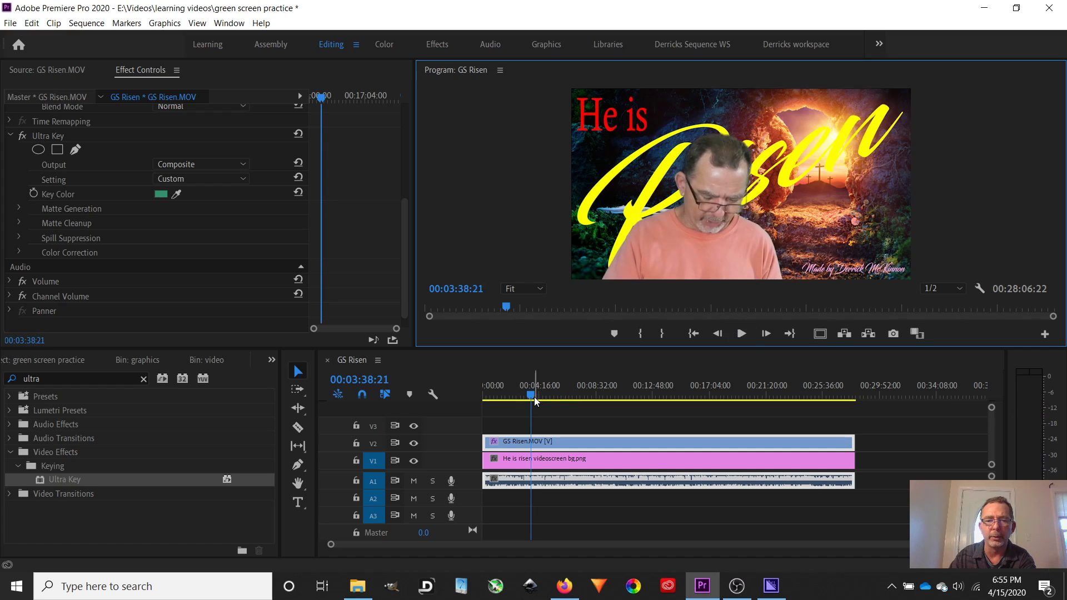
{"action": "left_click_drag", "start_coordinate": [532, 396], "coordinate": [752, 389]}
{"action": "left_click", "coordinate": [742, 333]}
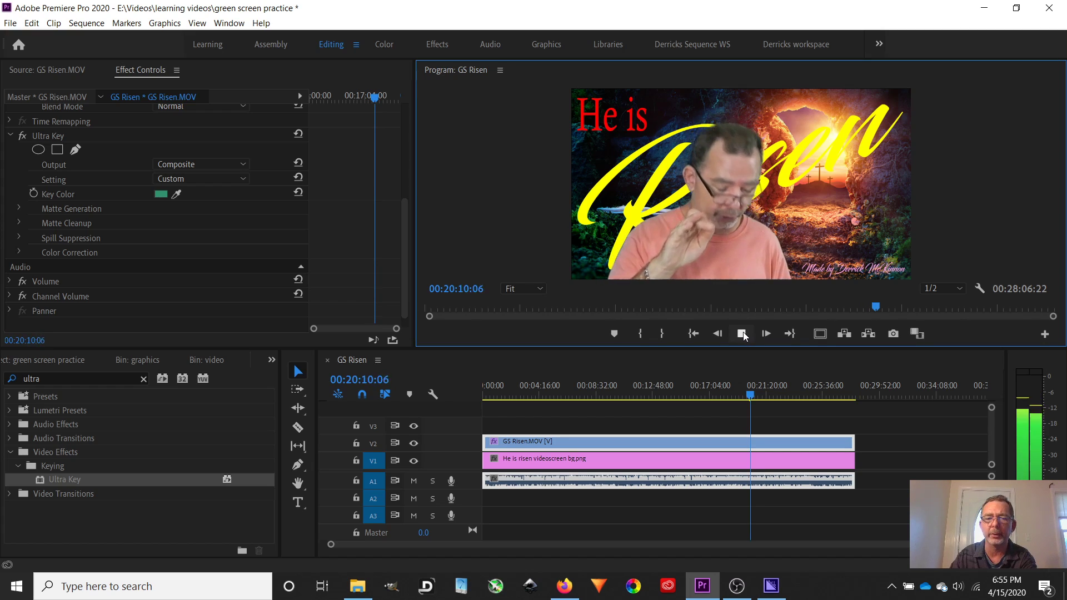
{"action": "left_click", "coordinate": [742, 334]}
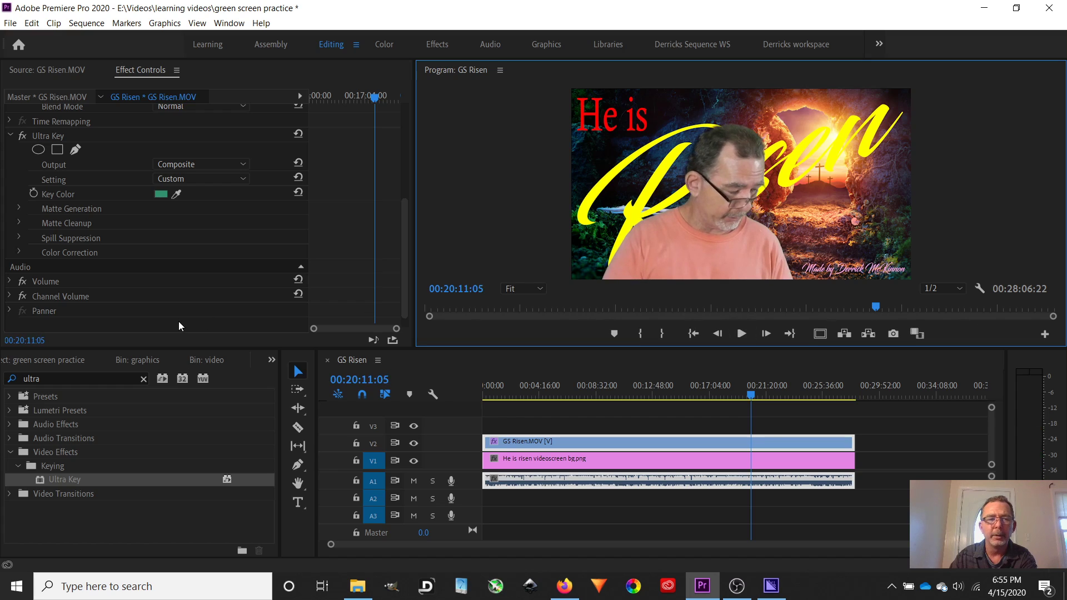
Step: Save the project as "green screen practice" in the learning videos folder, replacing the existing file
{"action": "left_click", "coordinate": [11, 24]}
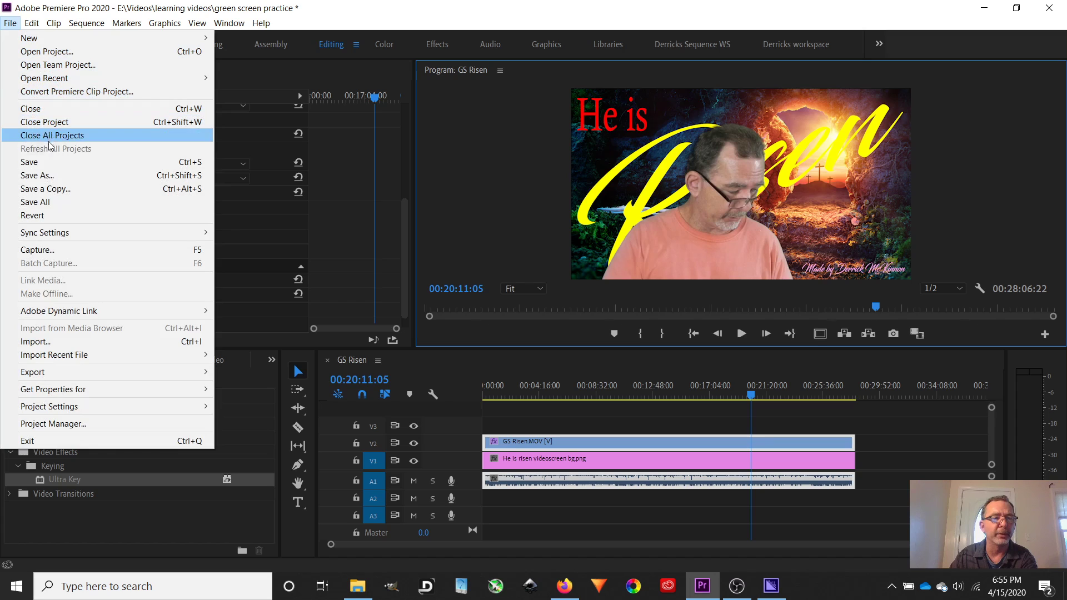
{"action": "left_click", "coordinate": [41, 176]}
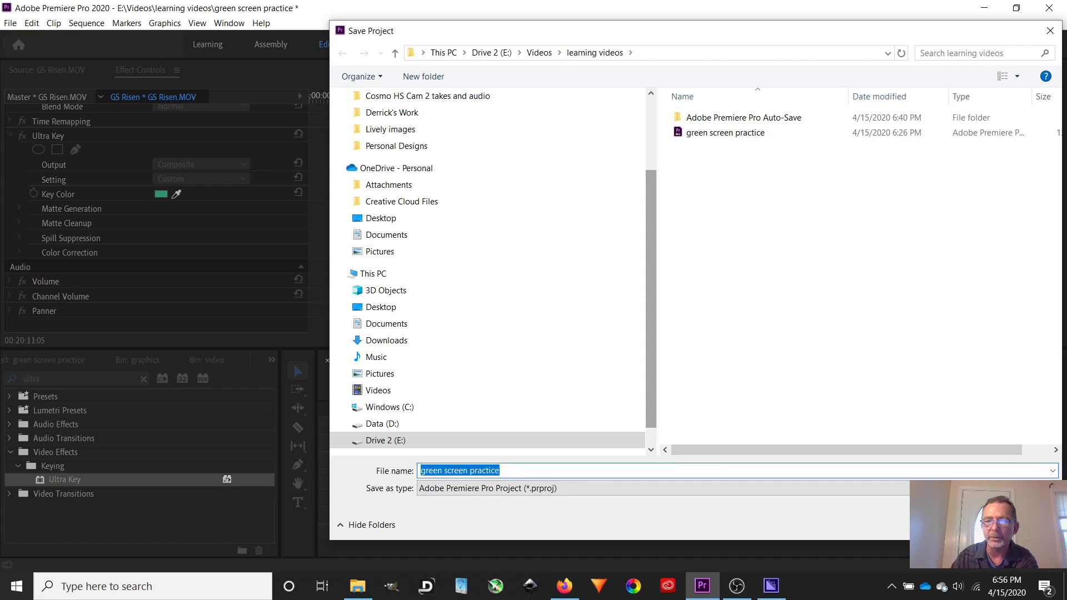
{"action": "key", "text": "Return"}
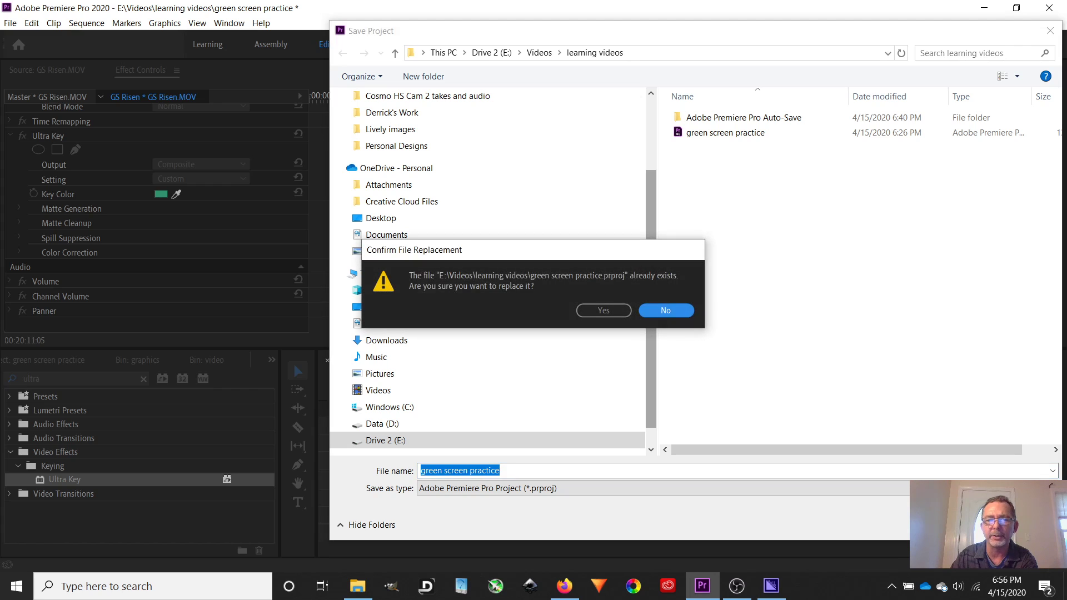
{"action": "left_click", "coordinate": [595, 312]}
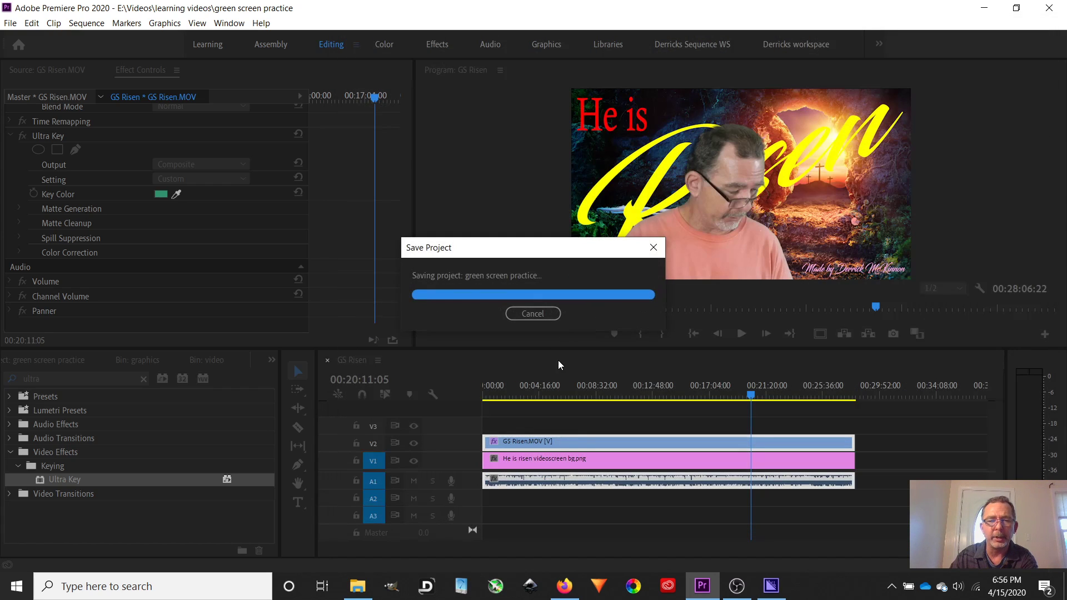
Step: Open the media export settings for the GS Risen sequence, set the source range to Entire Sequence, and move the preview to the beginning
{"action": "left_click", "coordinate": [10, 24]}
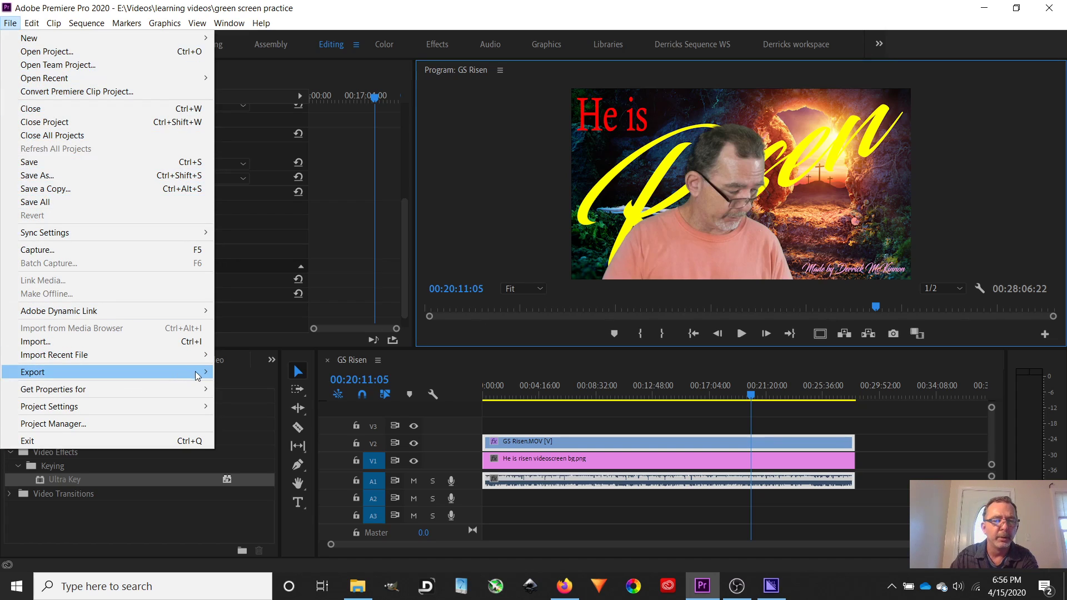
{"action": "mouse_move", "coordinate": [205, 375]}
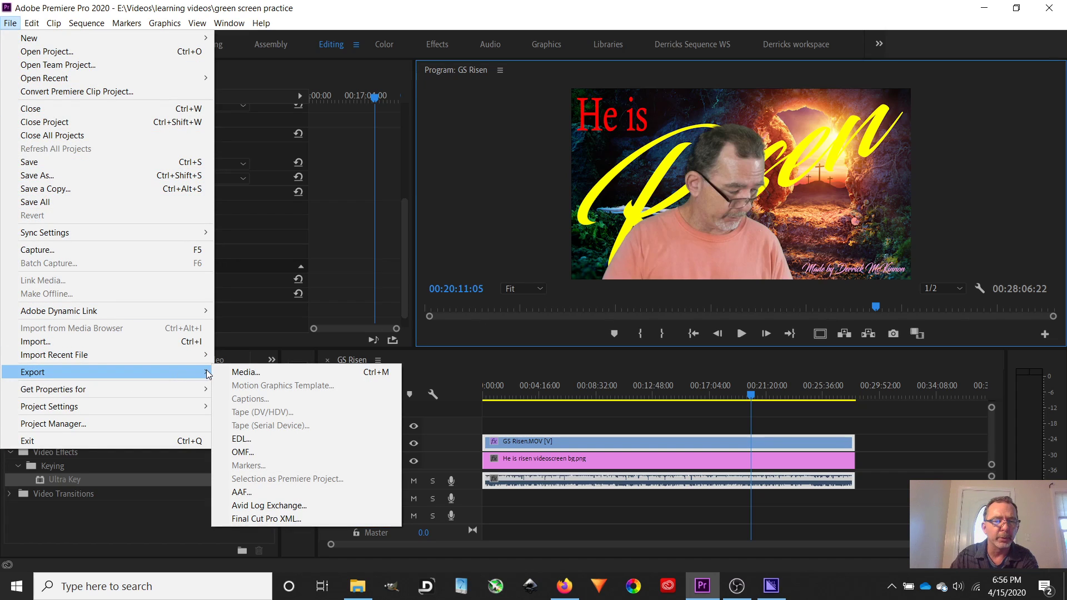
{"action": "left_click", "coordinate": [247, 374]}
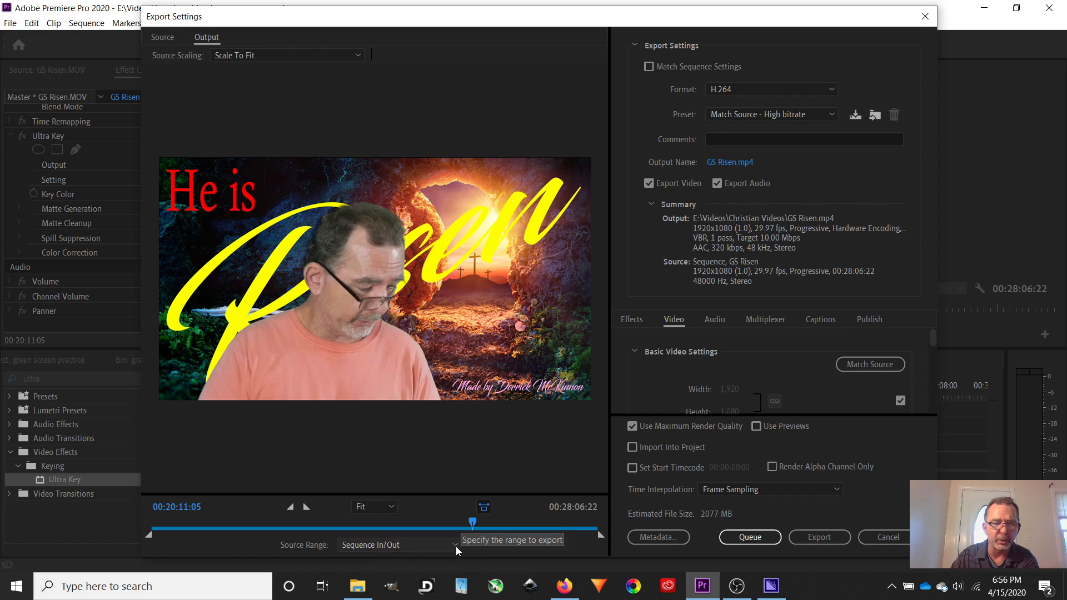
{"action": "left_click", "coordinate": [456, 545]}
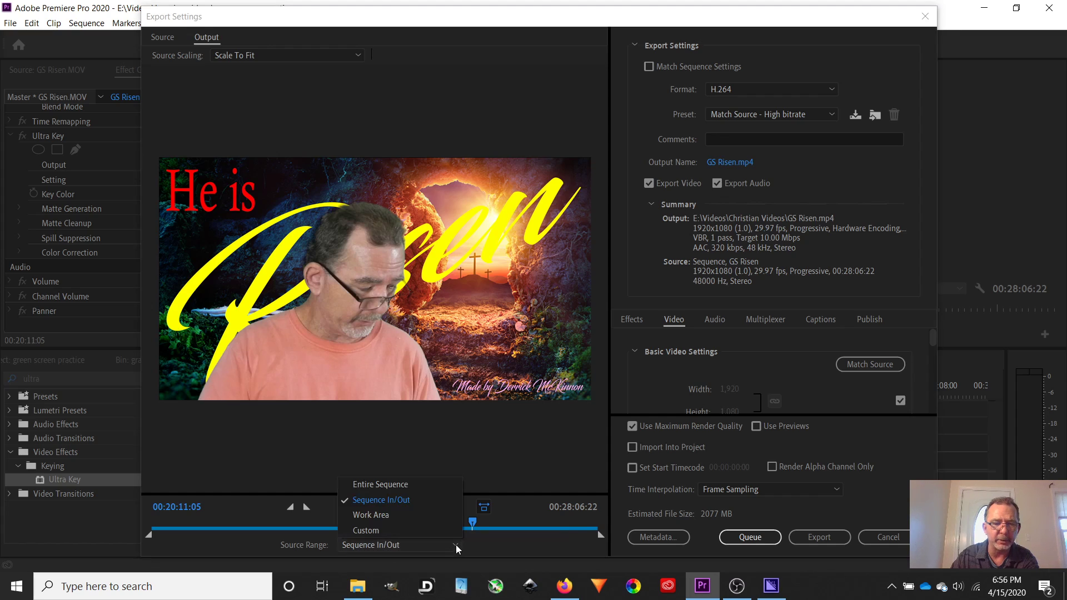
{"action": "left_click", "coordinate": [398, 486]}
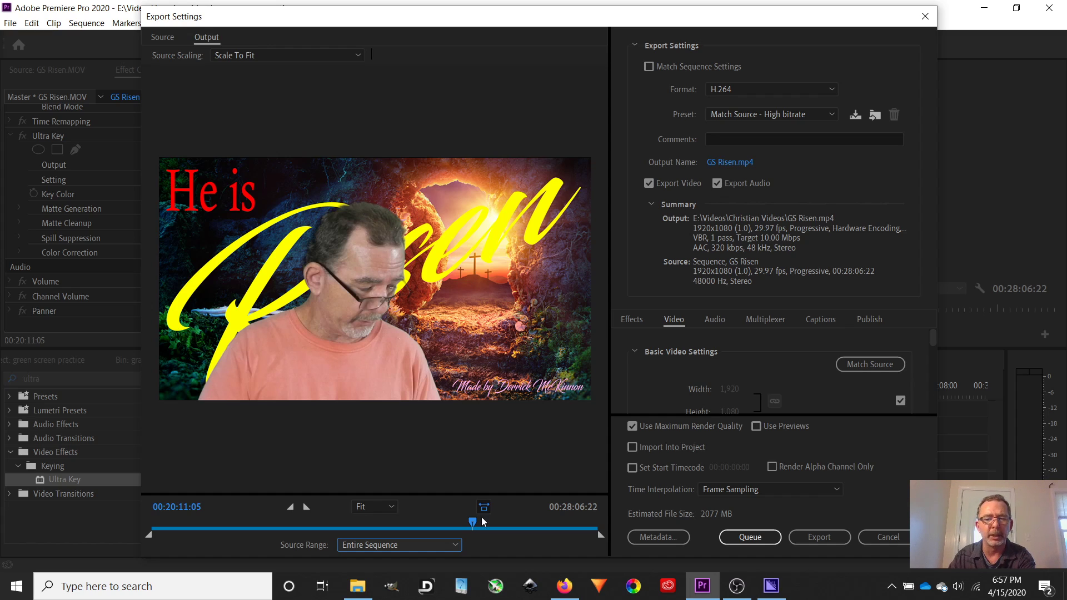
{"action": "left_click_drag", "start_coordinate": [473, 522], "coordinate": [152, 525]}
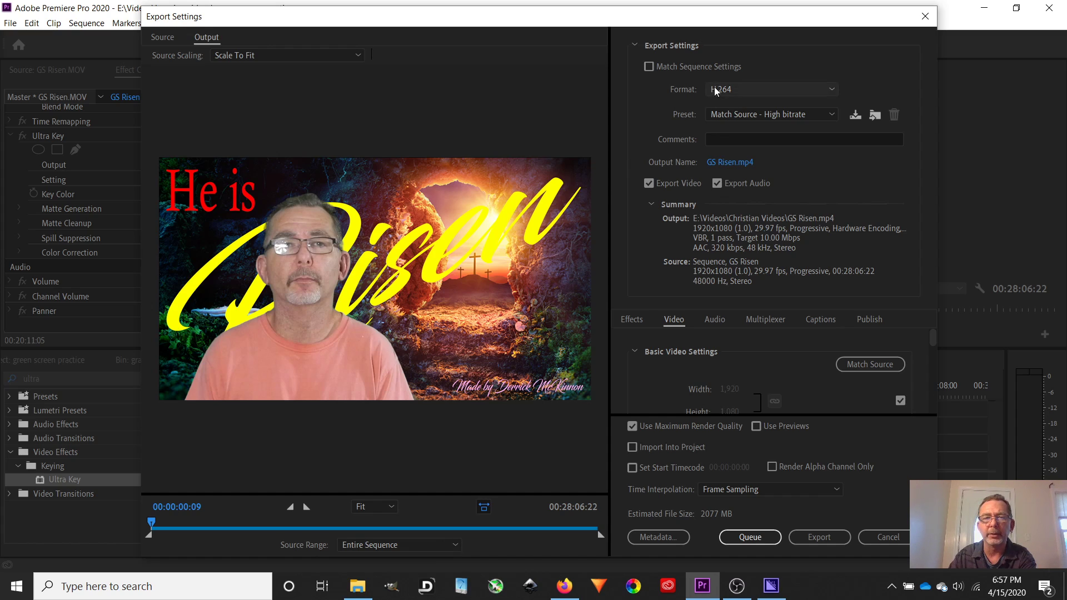
Step: Review the export formats, keep H.264, and enter "green screen practice" as the export comment
{"action": "left_click", "coordinate": [833, 90]}
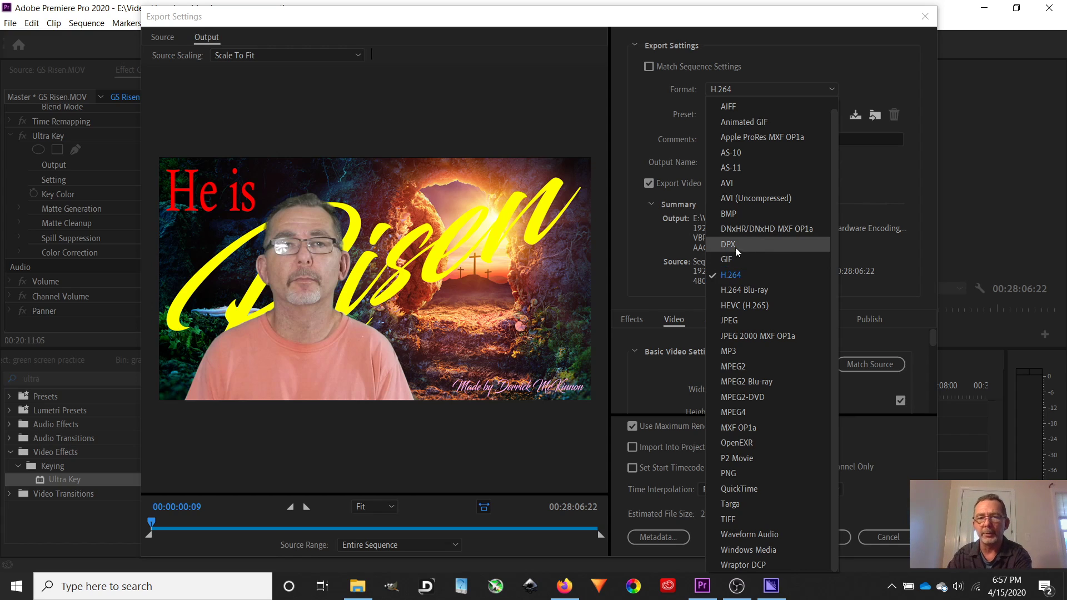
{"action": "left_click", "coordinate": [832, 89]}
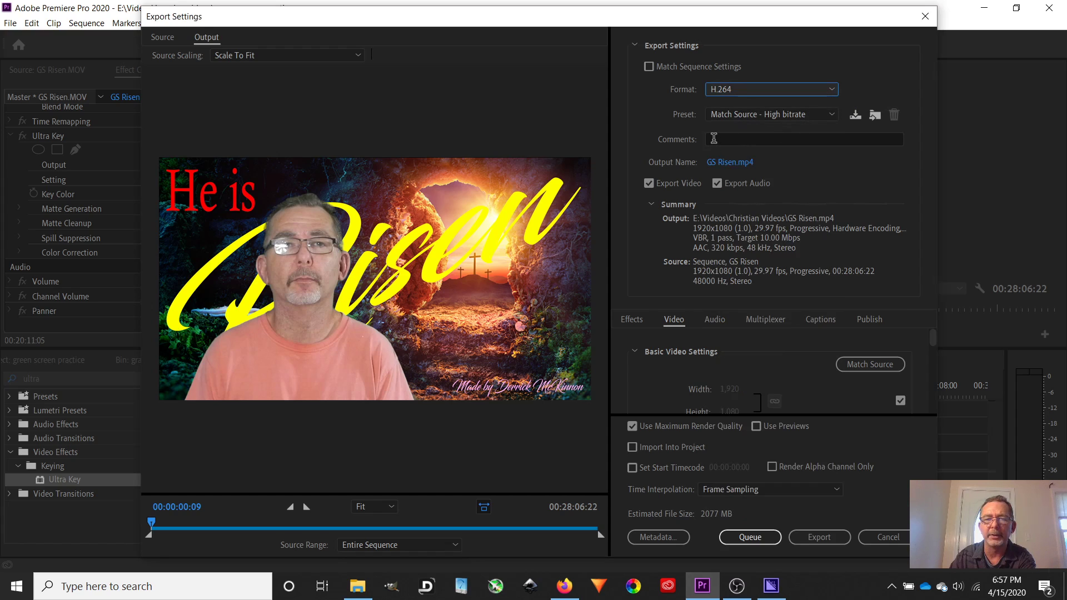
{"action": "left_click", "coordinate": [715, 139]}
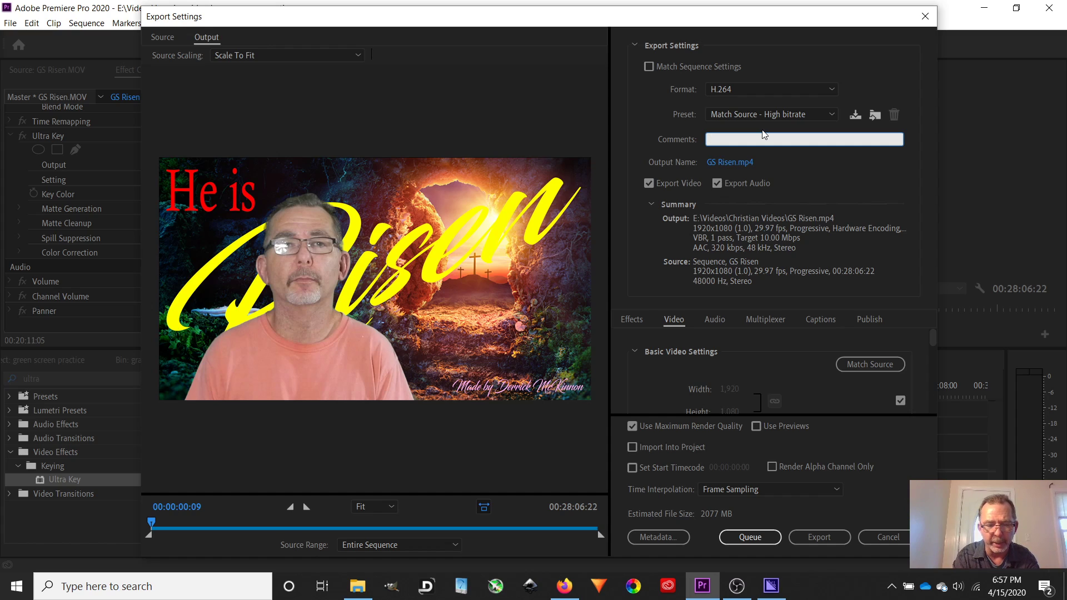
{"action": "type", "text": "gre"}
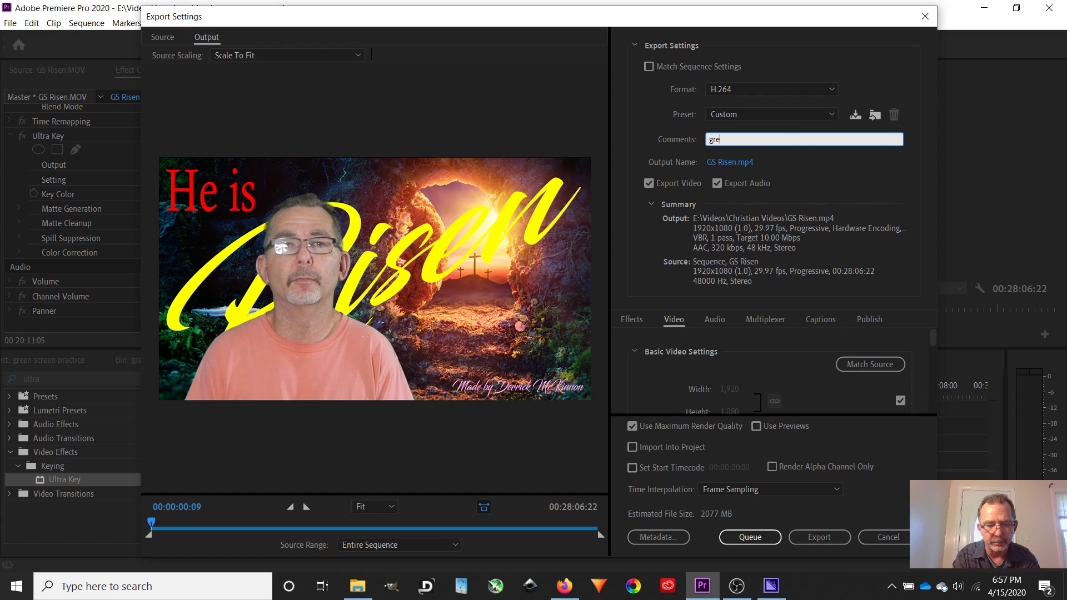
{"action": "type", "text": "en scree"}
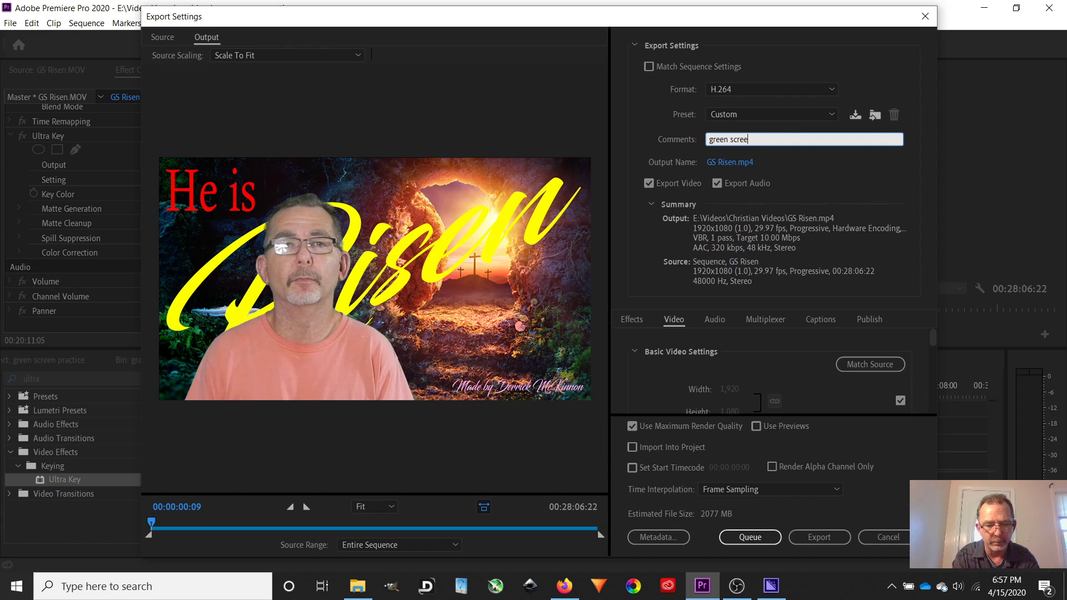
{"action": "type", "text": "n practice"}
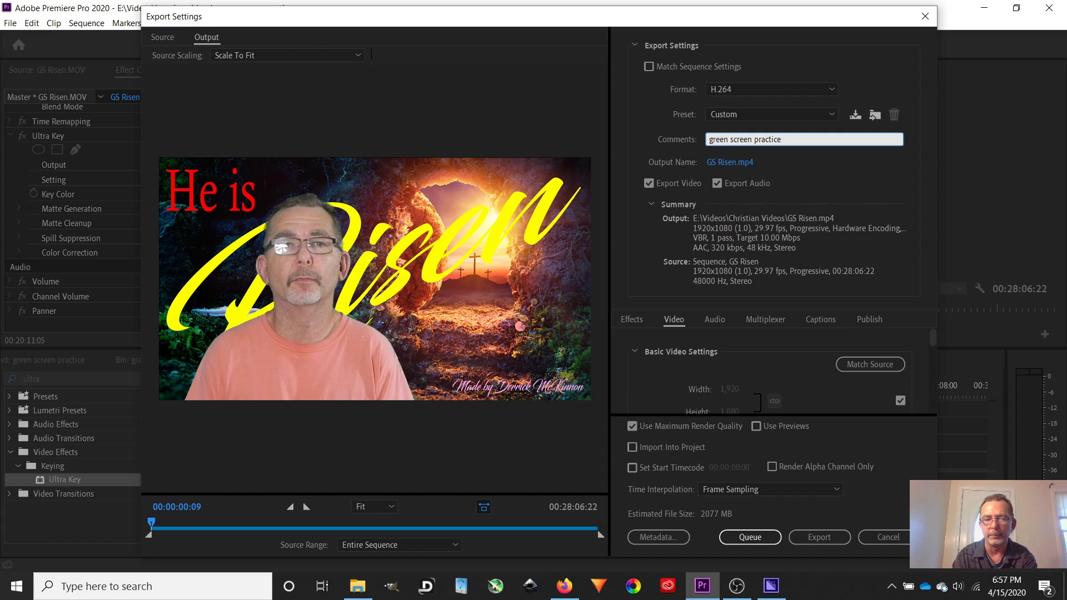
{"action": "key", "text": "Return"}
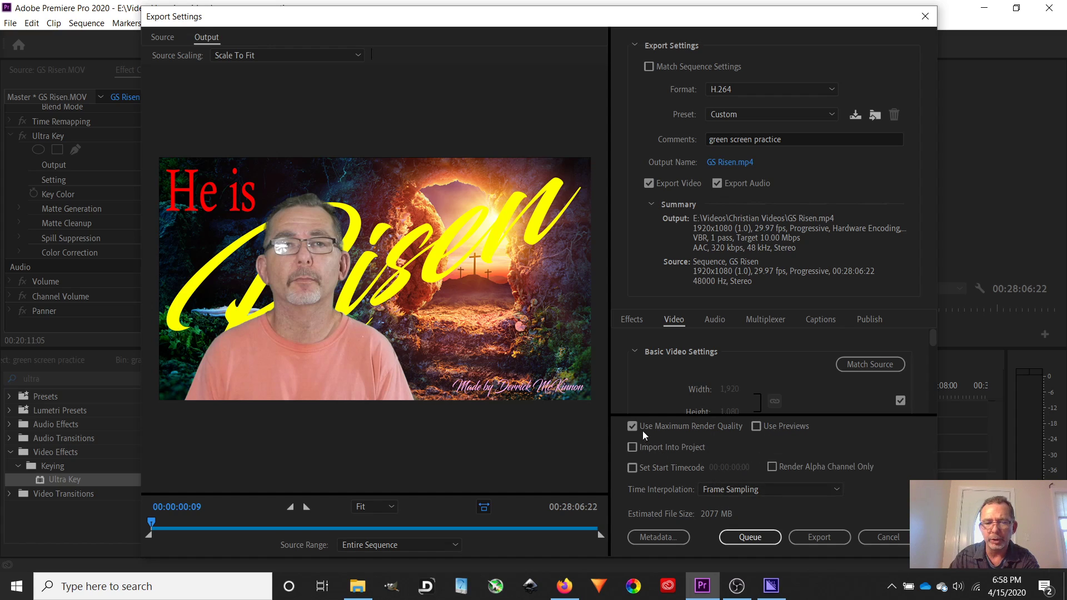
Step: Send the GS Risen export to the Adobe Media Encoder queue and move the encoder window fully into view
{"action": "left_click", "coordinate": [750, 538]}
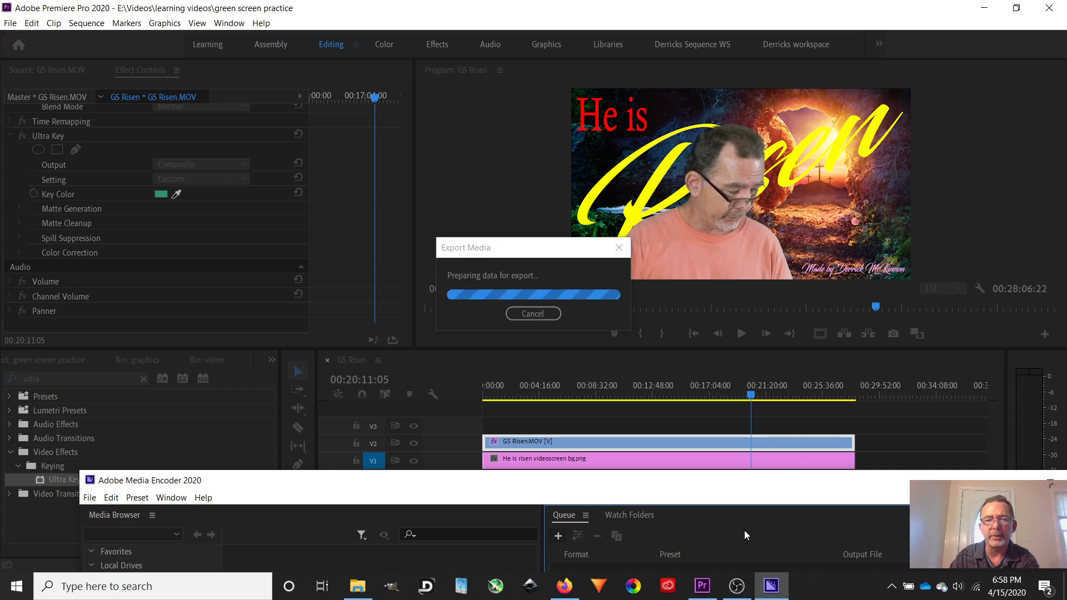
{"action": "left_click", "coordinate": [771, 590]}
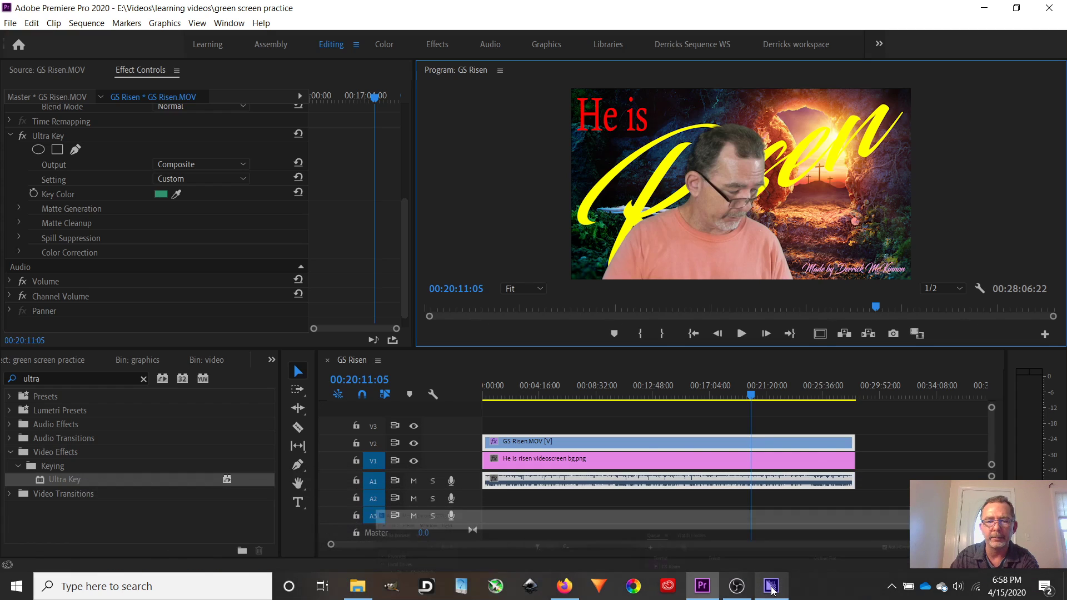
{"action": "left_click", "coordinate": [769, 583]}
{"action": "left_click_drag", "start_coordinate": [746, 484], "coordinate": [657, 50]}
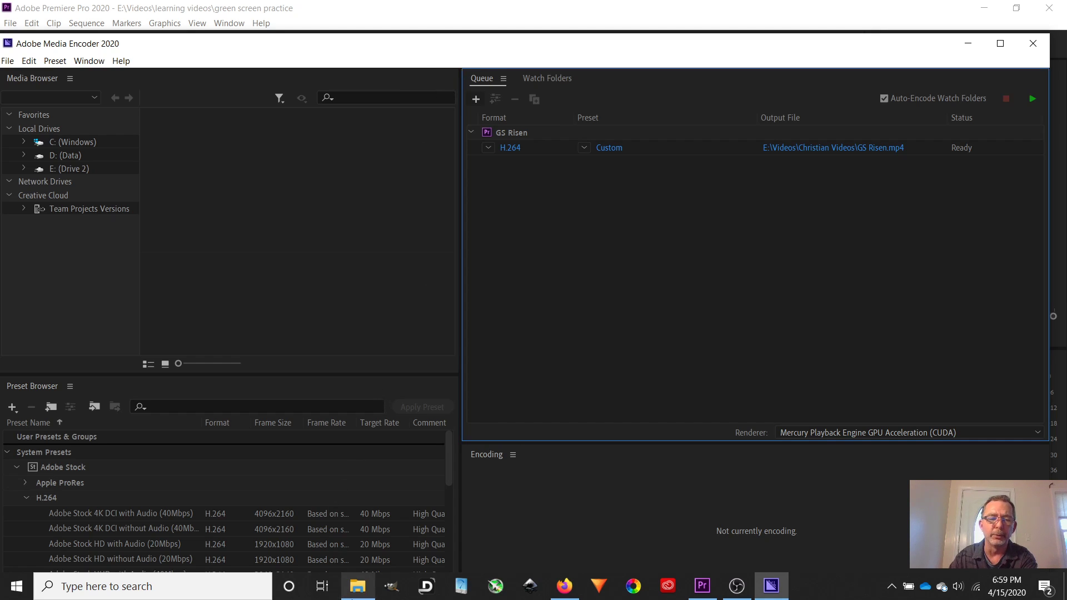
Step: Switch to File Explorer, look over the Quick access folders and recent files, and minimize the window
{"action": "mouse_move", "coordinate": [359, 590]}
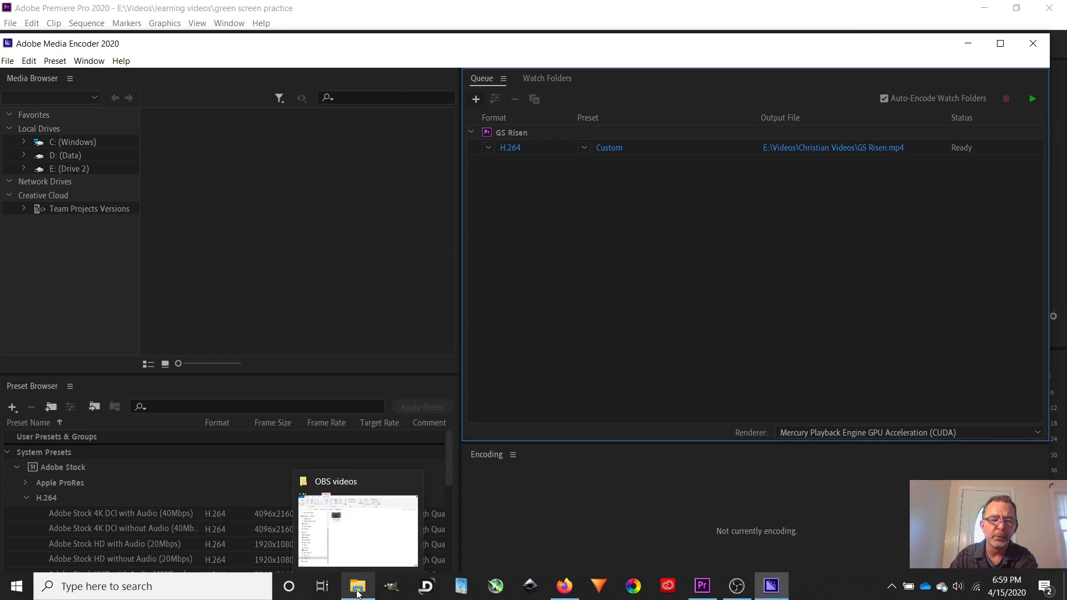
{"action": "left_click", "coordinate": [360, 590]}
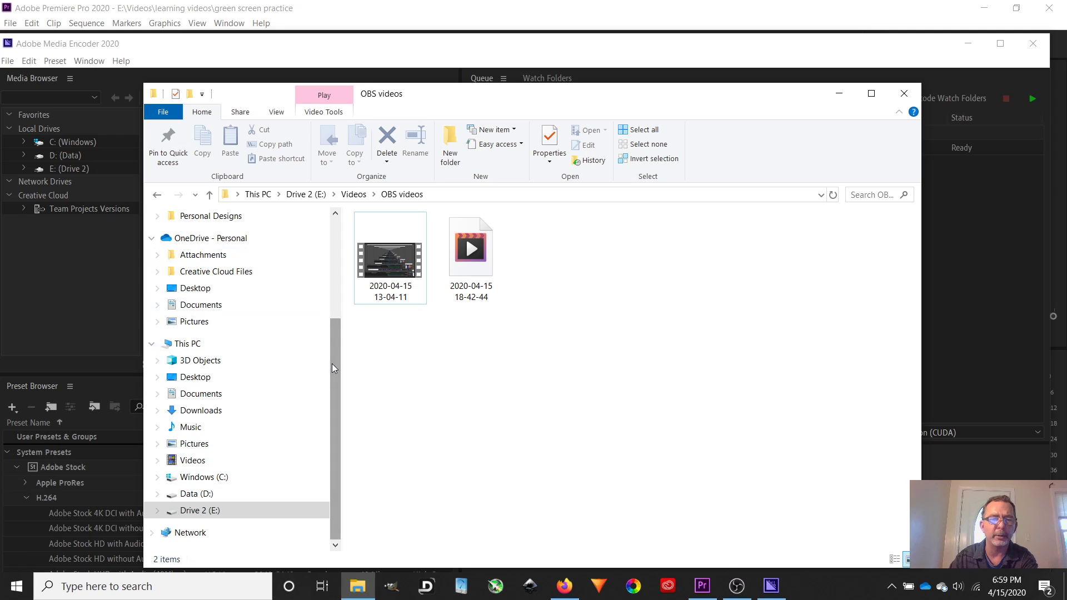
{"action": "scroll", "coordinate": [332, 363], "scroll_direction": "up", "scroll_amount": 3}
{"action": "left_click", "coordinate": [209, 232]}
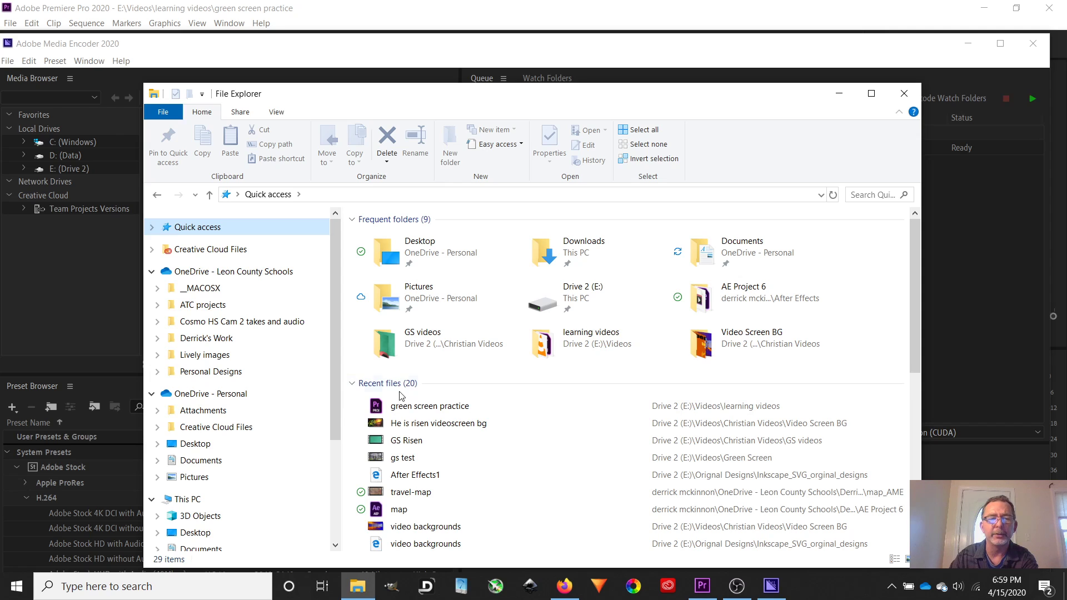
{"action": "left_click", "coordinate": [839, 94]}
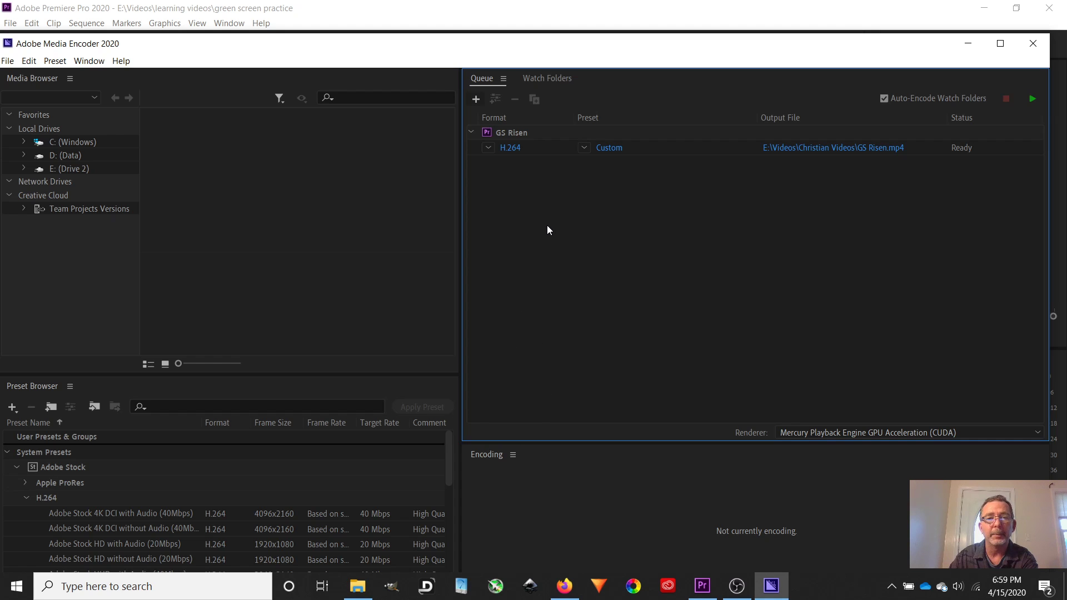
Step: Close Adobe Media Encoder and switch to OBS
{"action": "left_click", "coordinate": [1032, 45]}
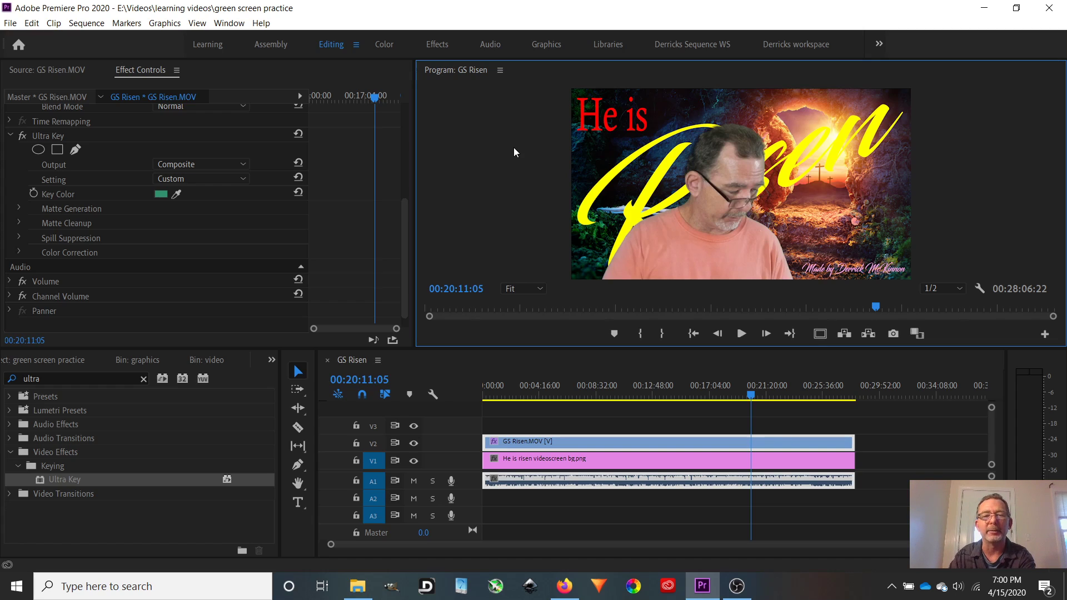
{"action": "left_click", "coordinate": [737, 593]}
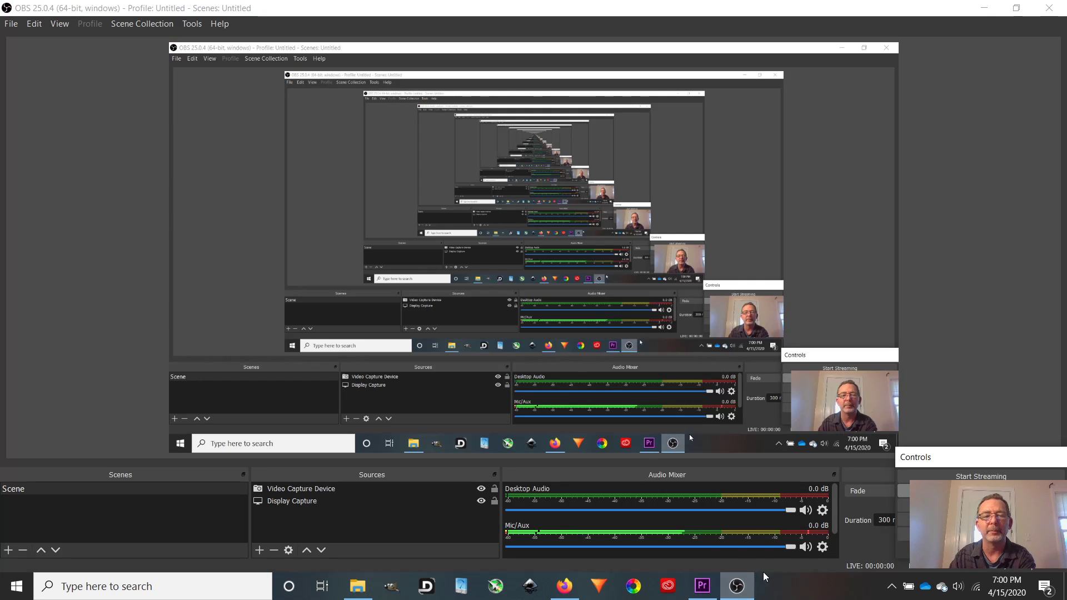